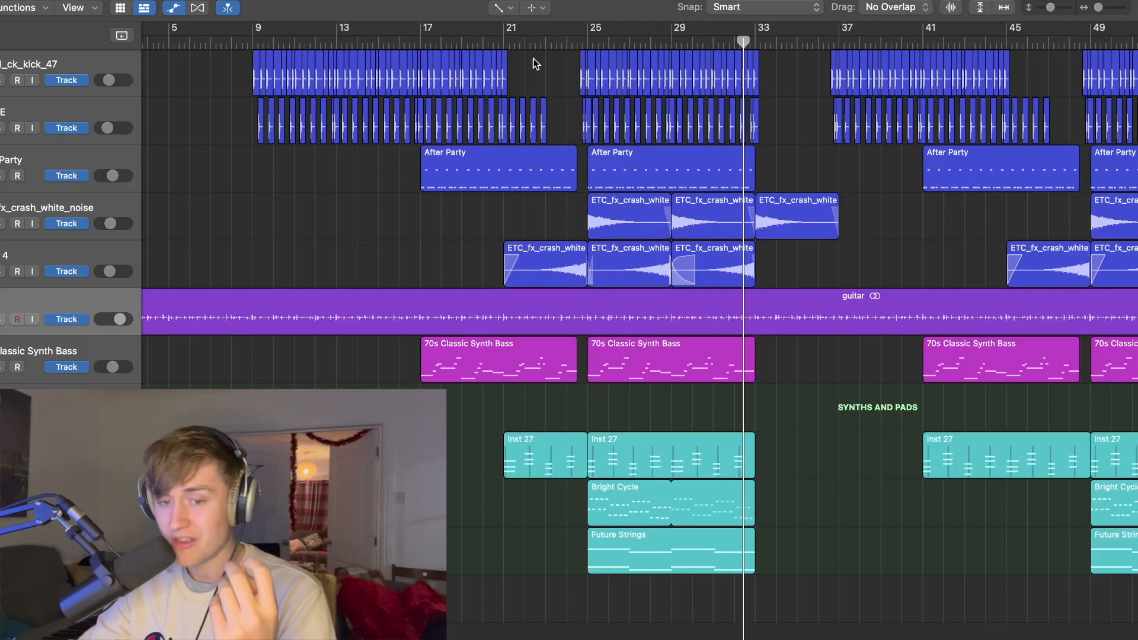
Step: Play the full arrangement from bar 21 and collapse the After Party drum stack
left_click(556, 42)
left_click(509, 41)
key("space")
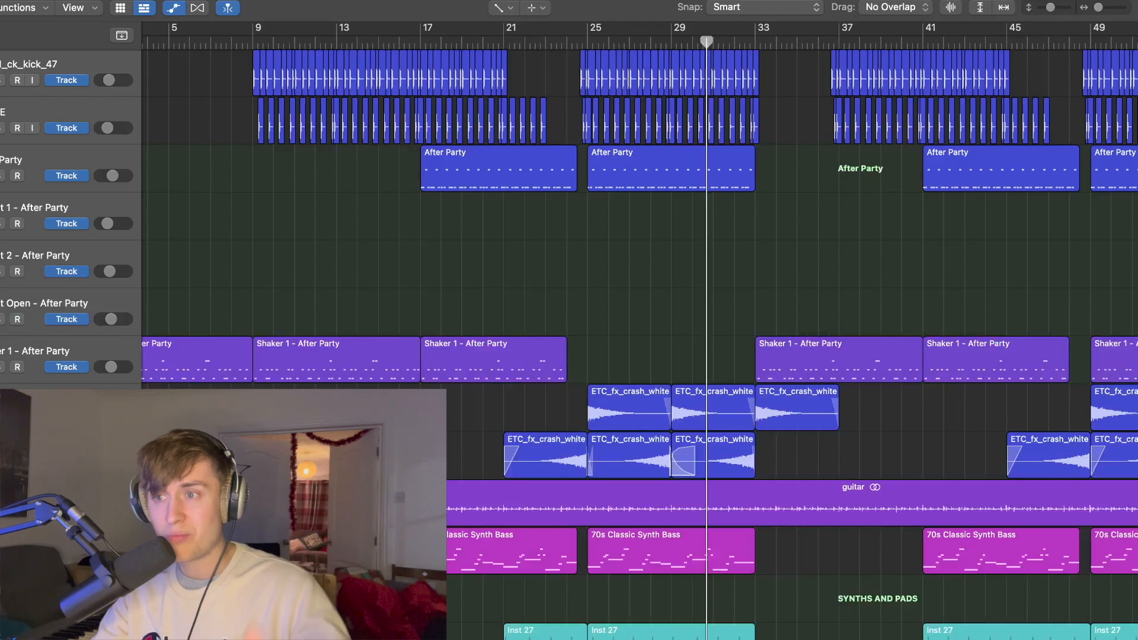
left_click(1, 169)
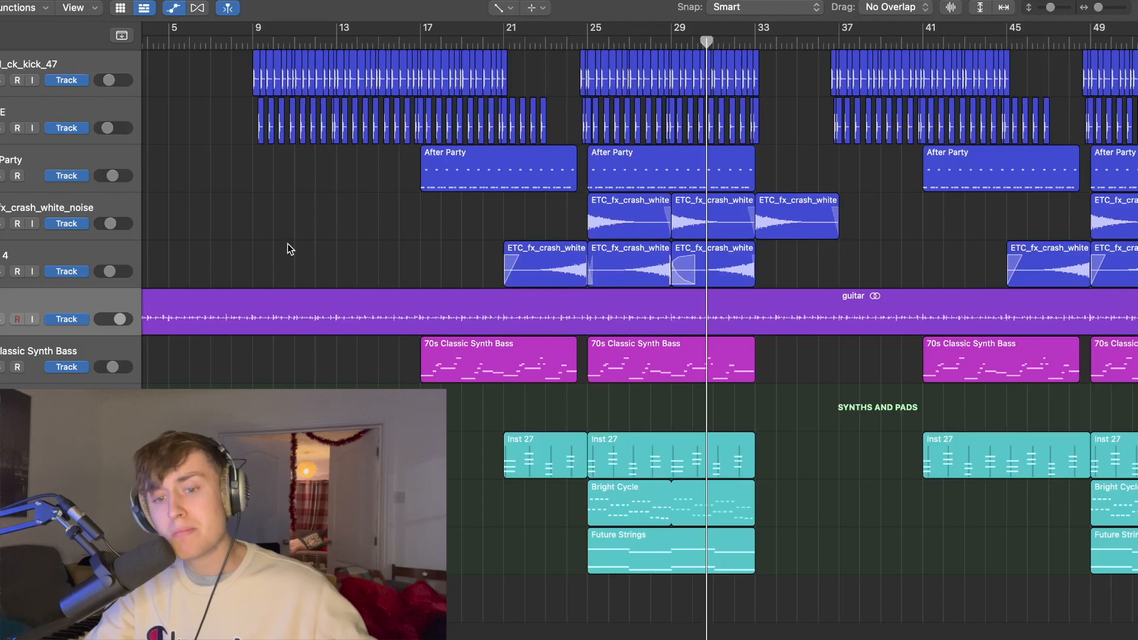
Step: Solo the guitar track and play it from bar 25
scroll(178, 296, "right", 1)
left_click(1, 320)
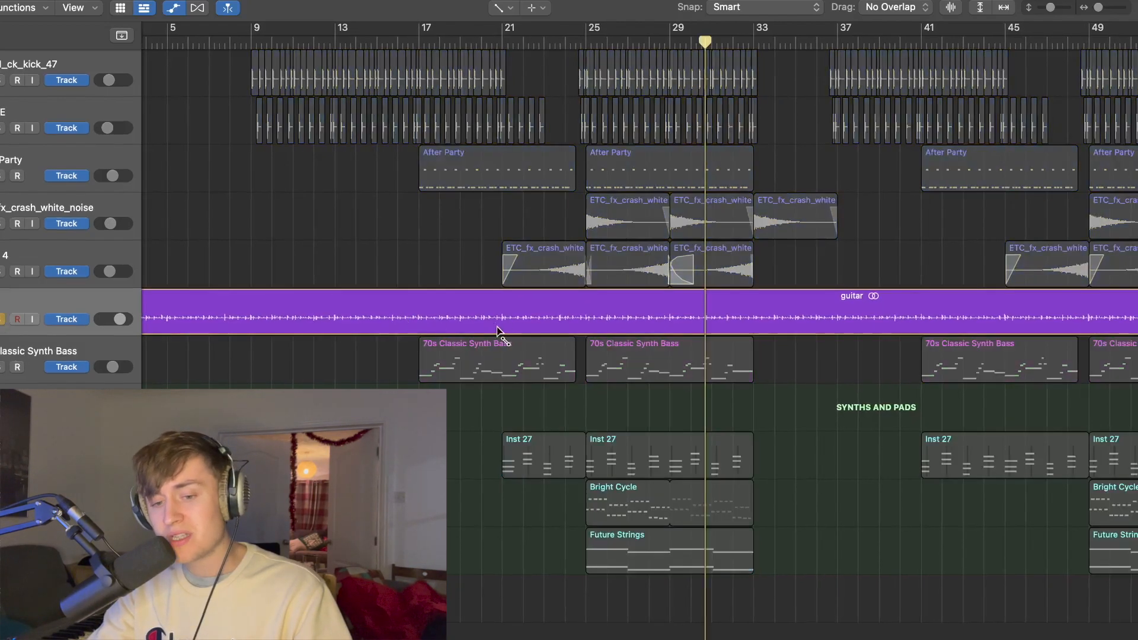
scroll(748, 237, "left", 2)
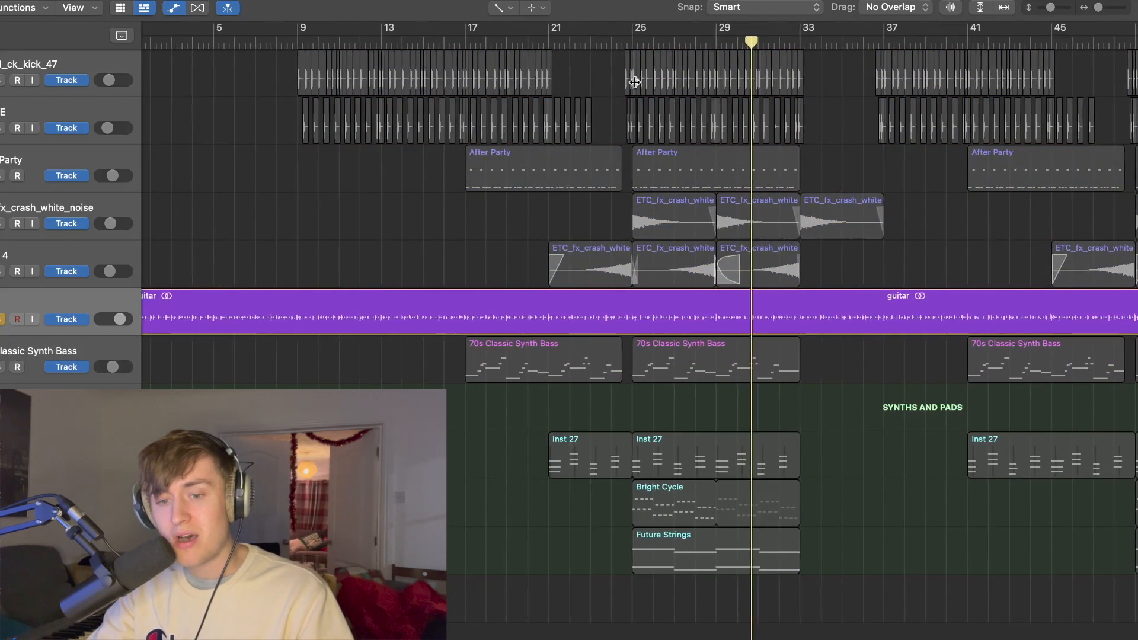
left_click(633, 43)
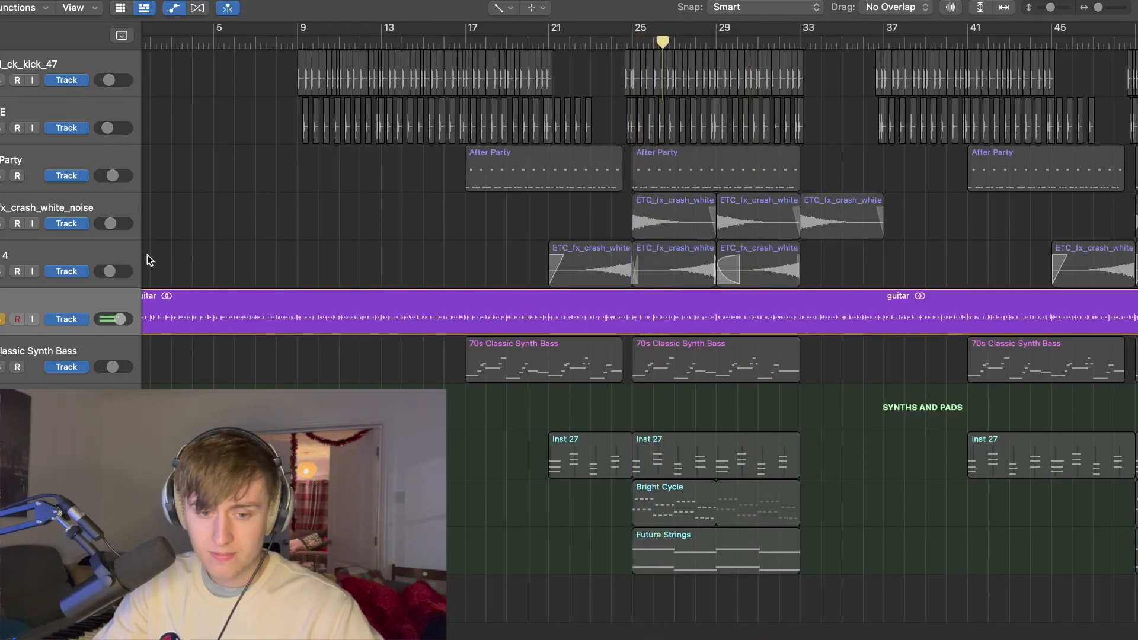
key("x")
key("x")
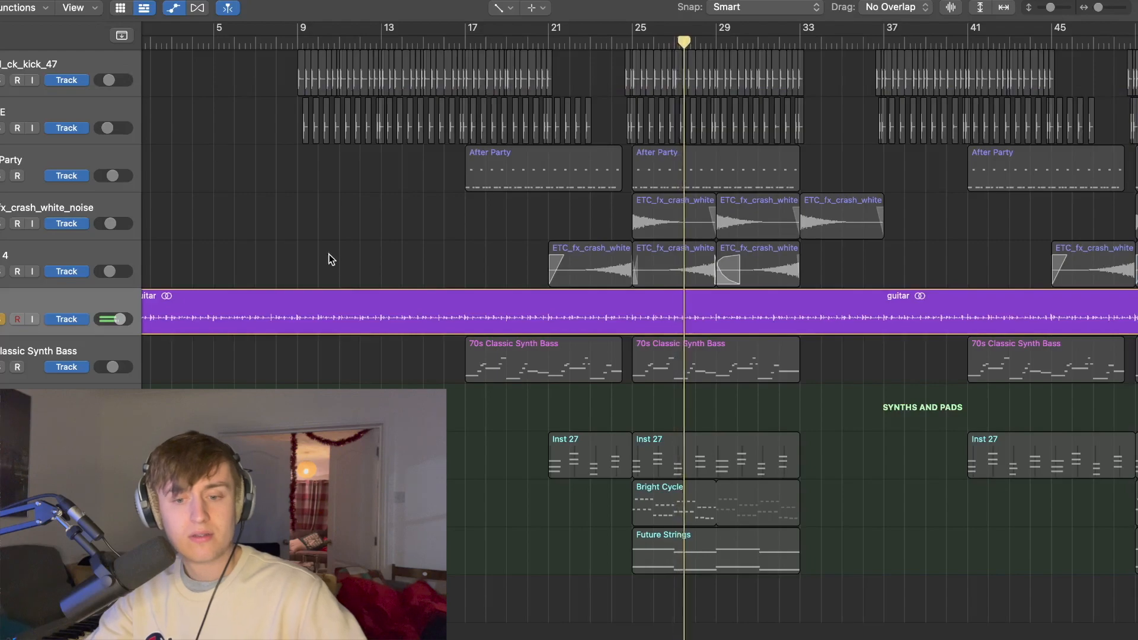
Step: Switch the primary editing tool to the Pointer tool
scroll(363, 250, "right", 1)
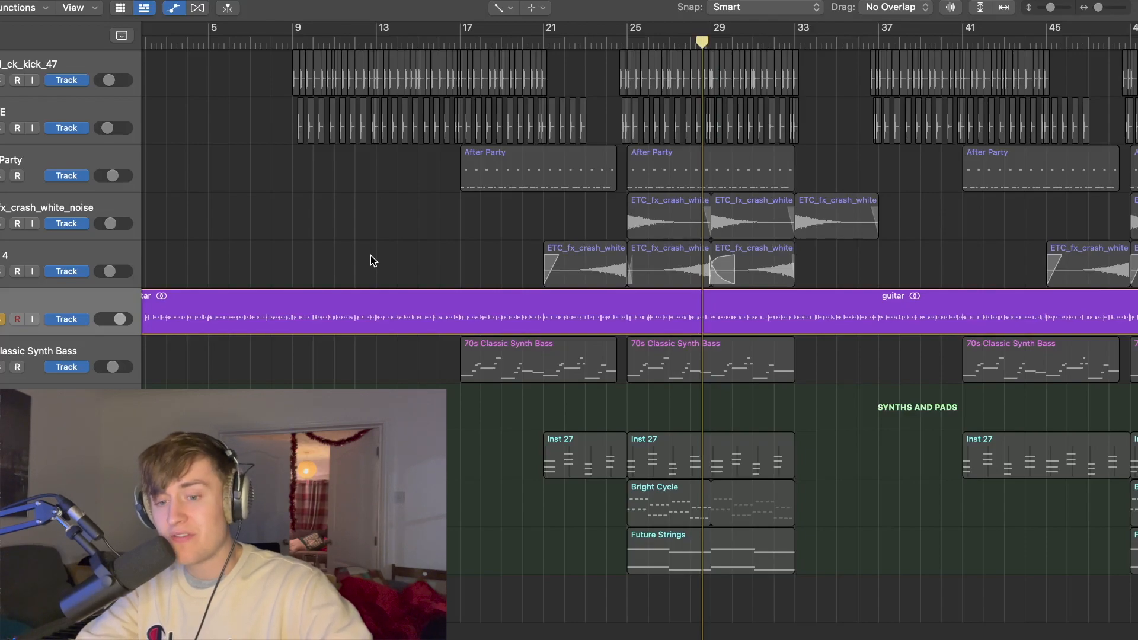
key("t")
left_click(429, 296)
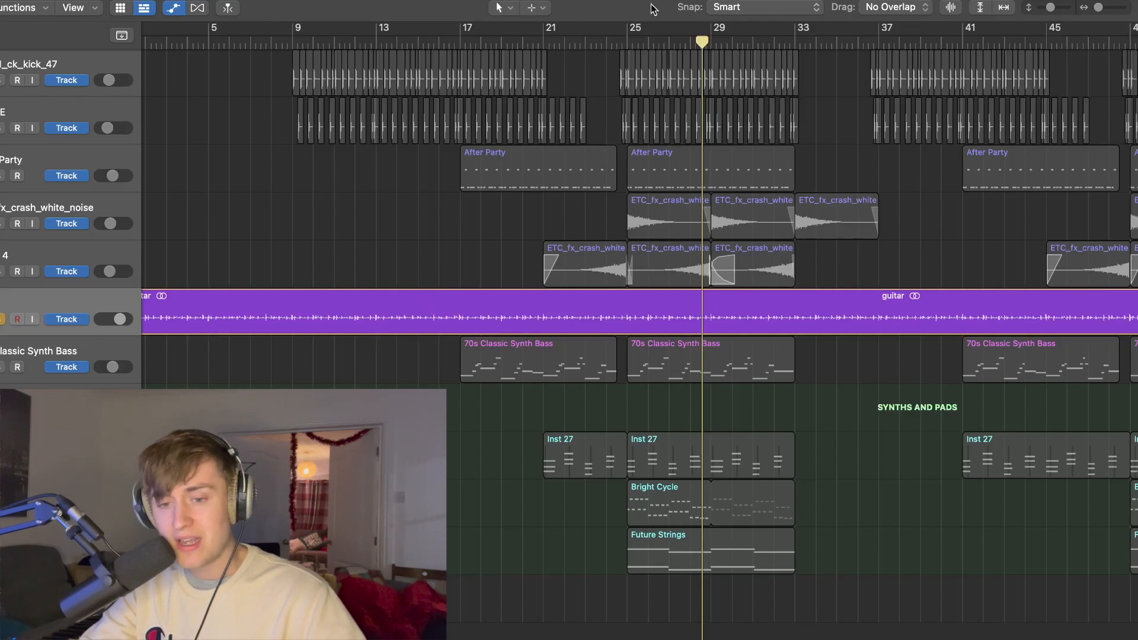
Step: Solo the kick track and the drum sample track below it, and play them with the guitar from halfway through bar 24
left_click(625, 39)
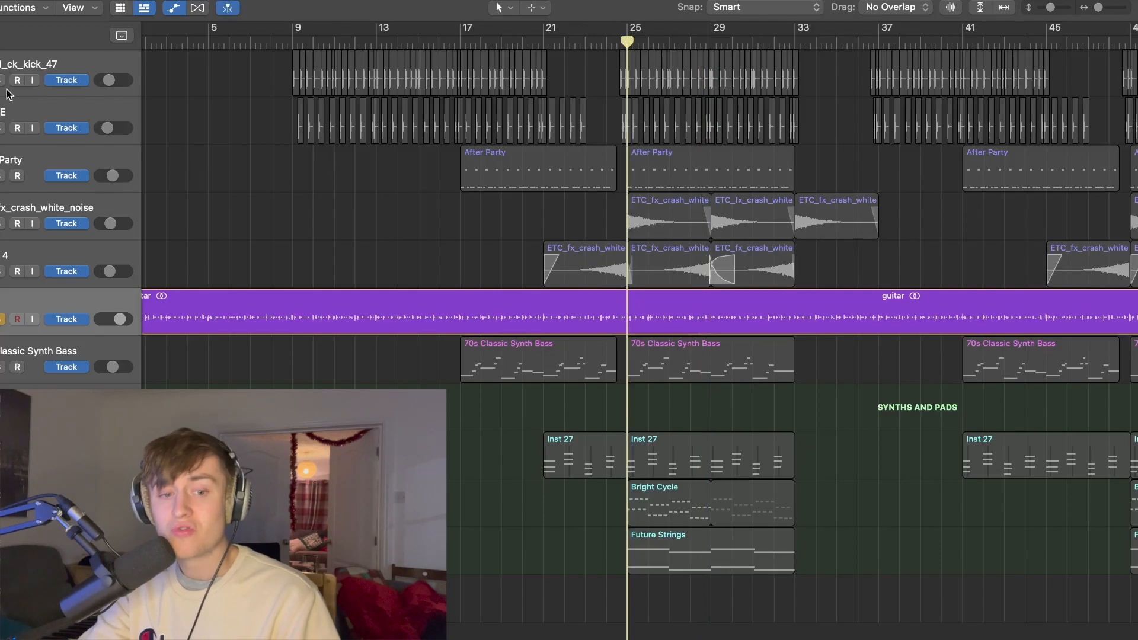
left_click_drag(1, 81, 1, 129)
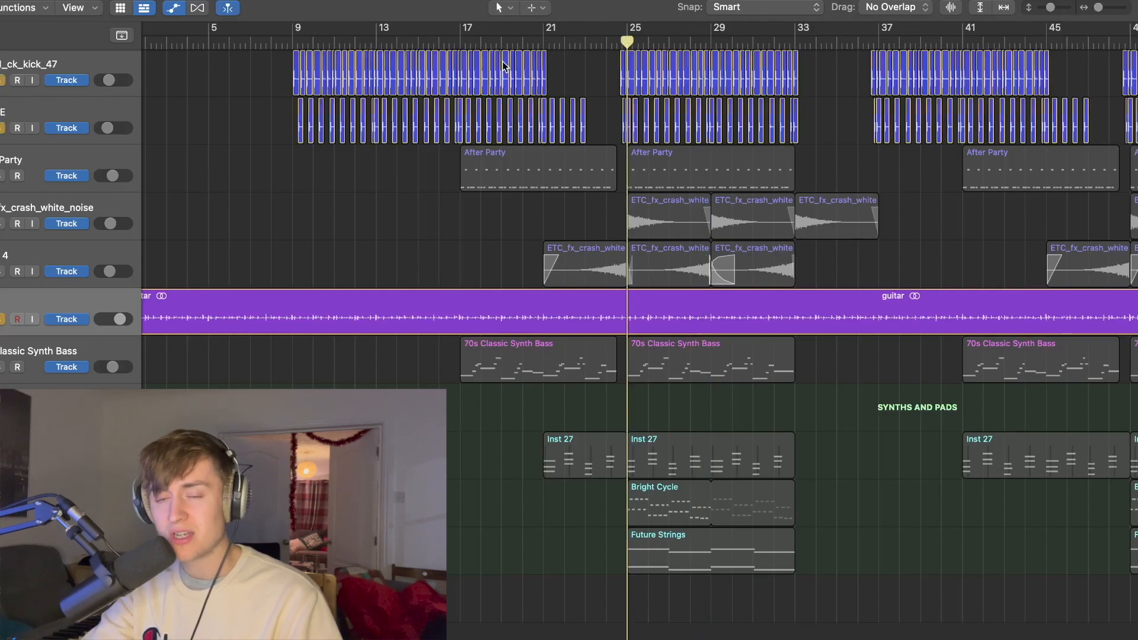
key("super+Right")
key("super+Down")
key("super+Down")
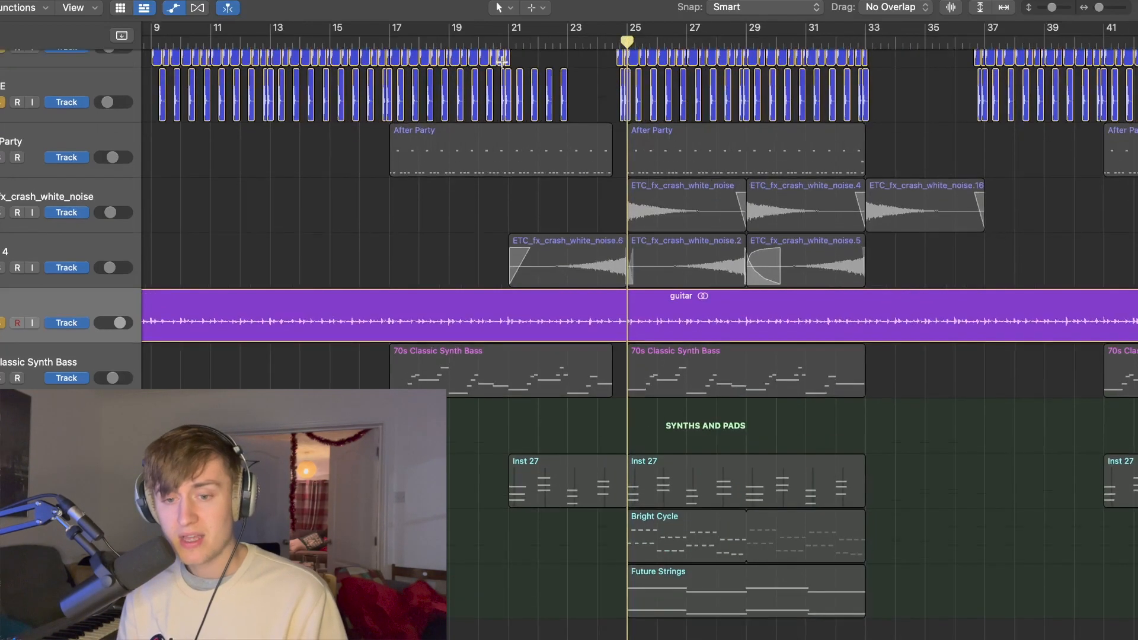
key("super+Right")
key("super+Right")
key("super+Right")
scroll(504, 65, "up", 3)
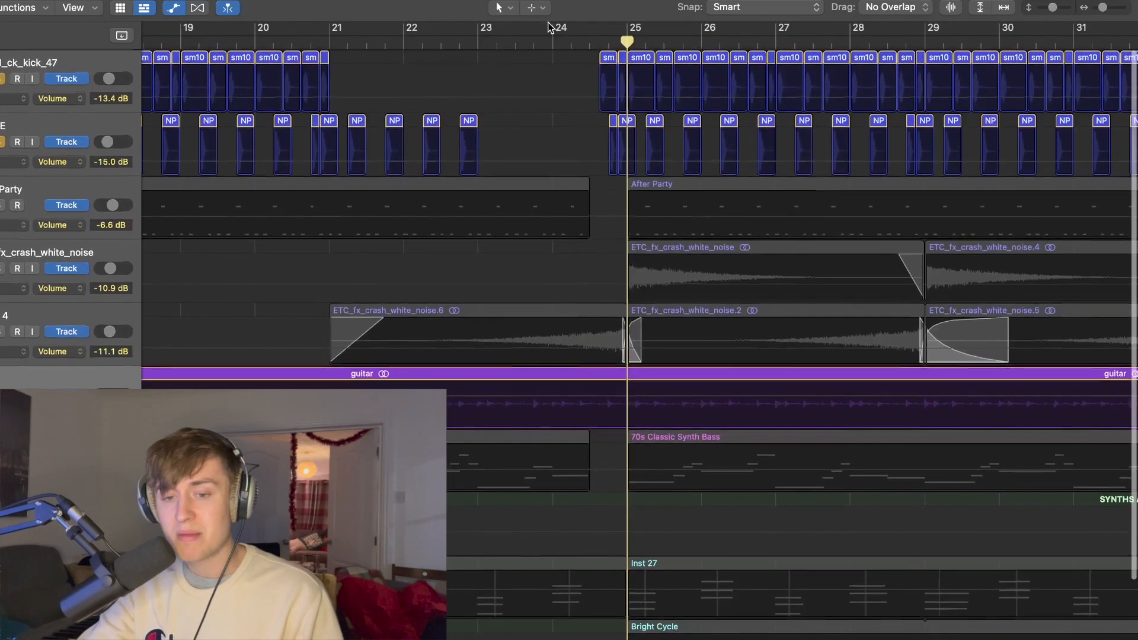
left_click(588, 40)
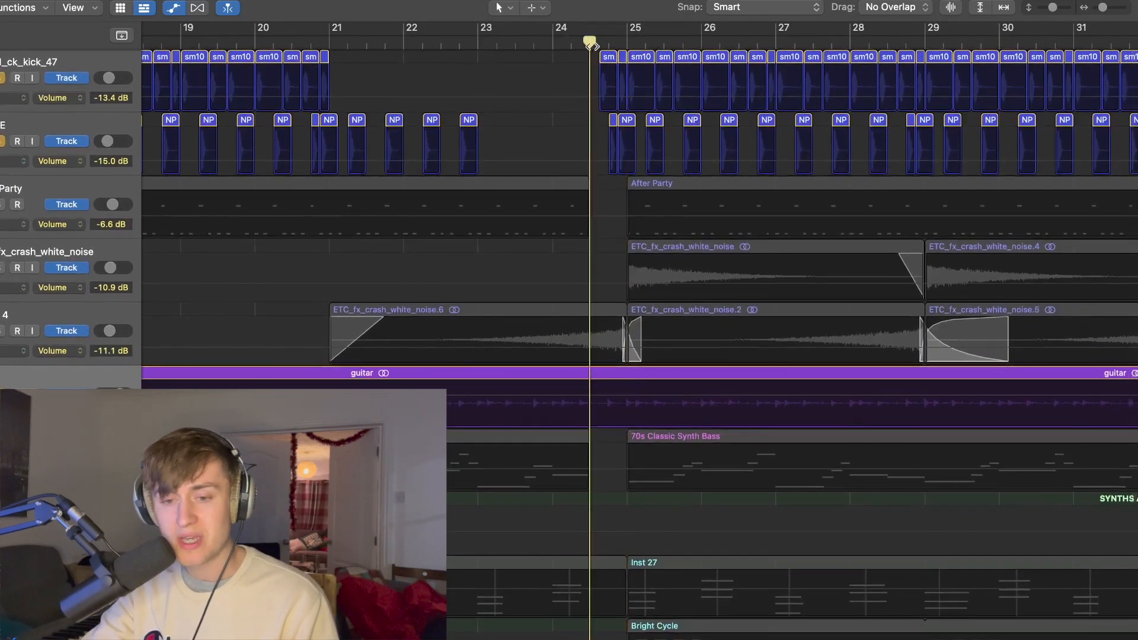
key("space")
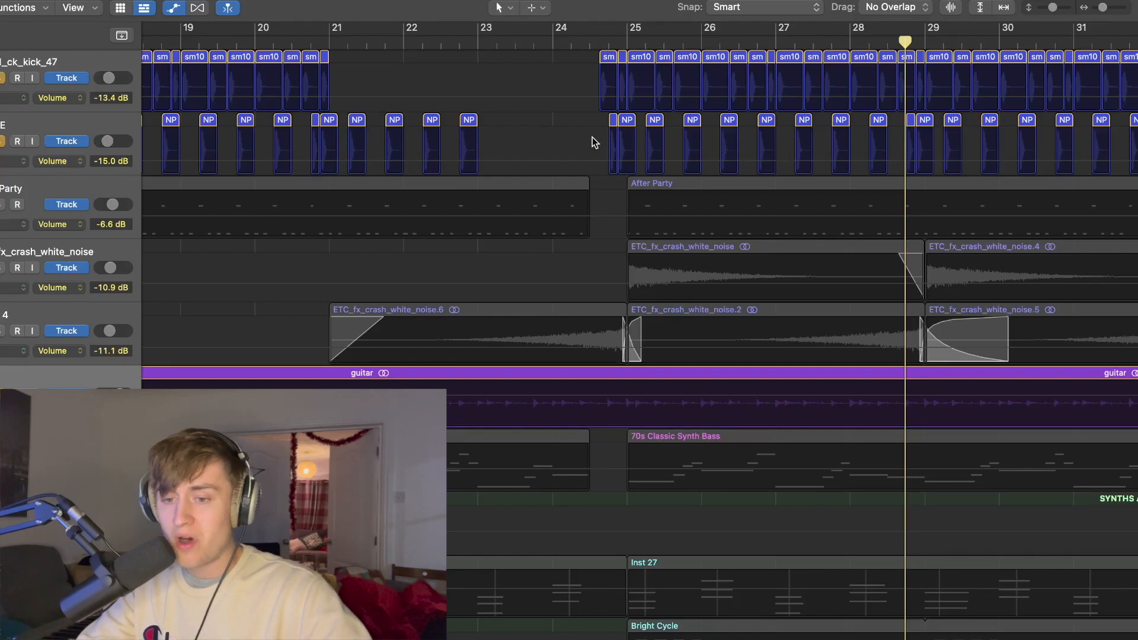
Step: Solo the After Party drum track as well and play the soloed tracks from just before bar 25
left_click(2, 205)
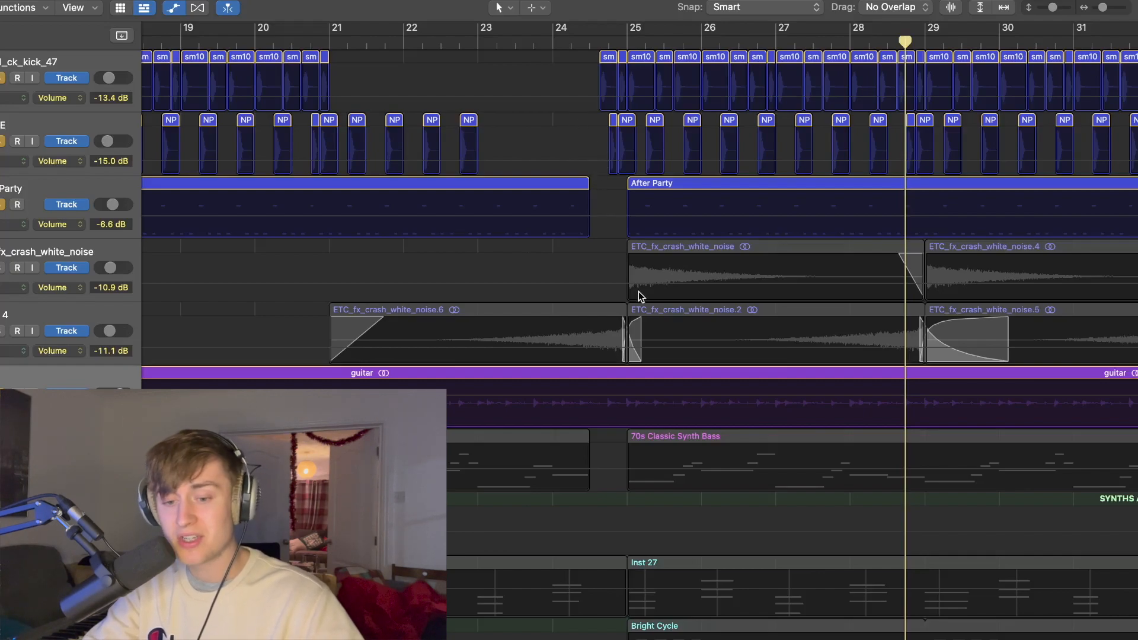
left_click(595, 42)
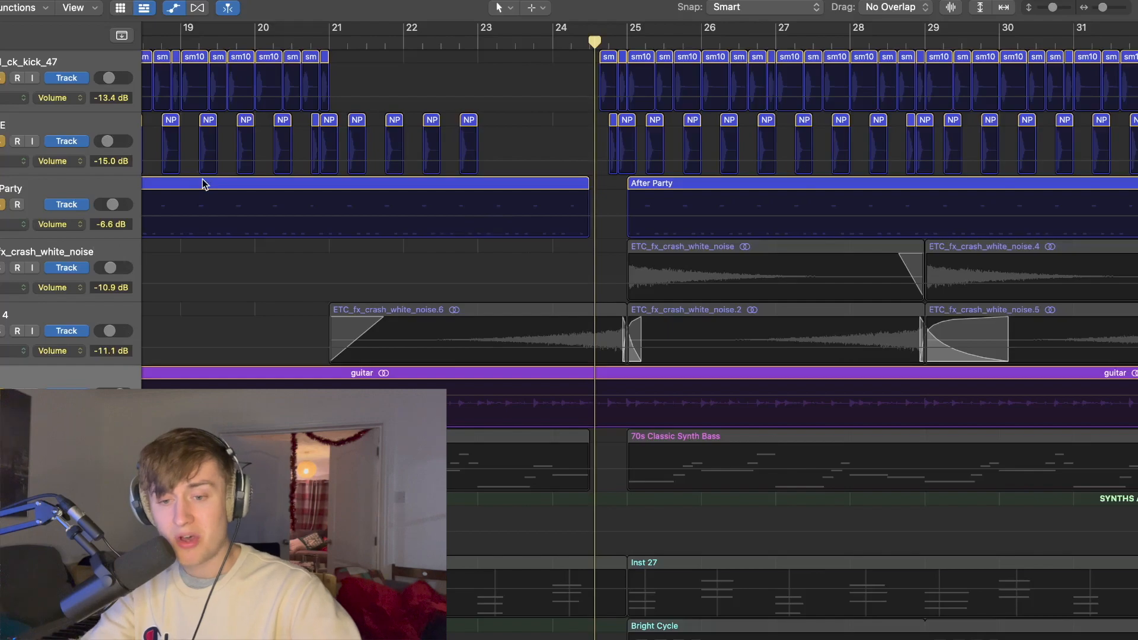
left_click(49, 189)
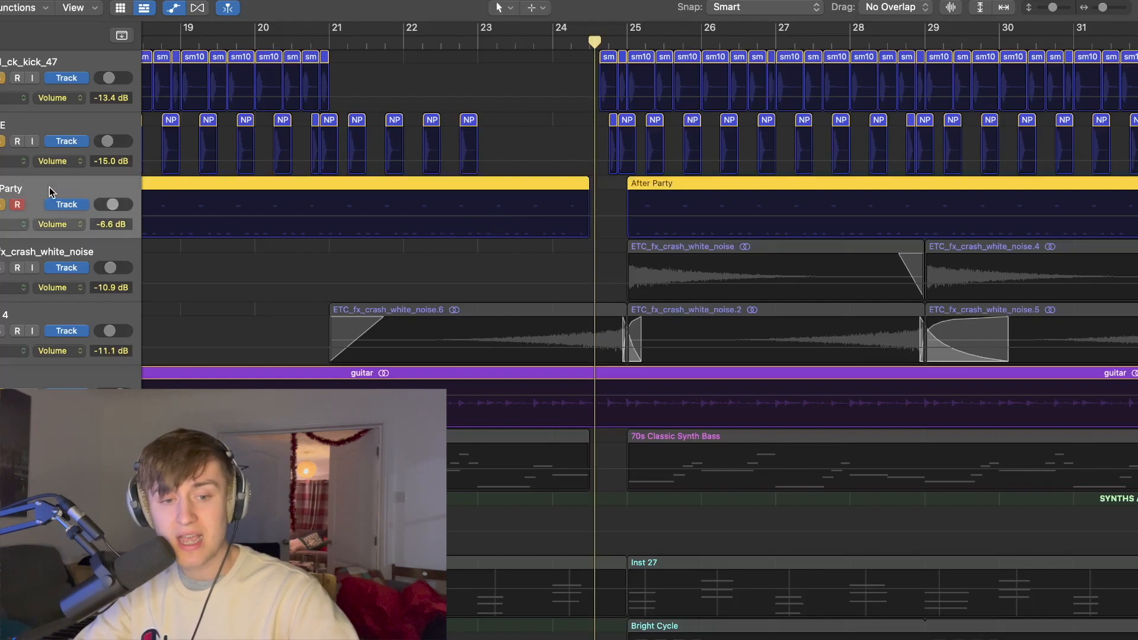
key("space")
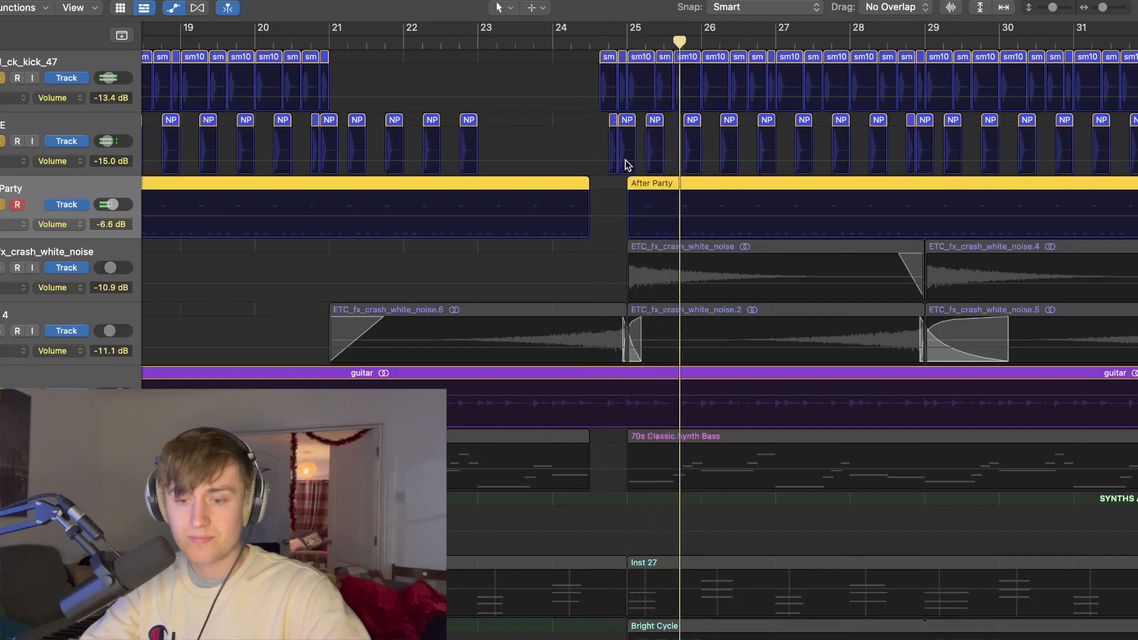
Step: Expand the After Party drum stack into its hi-hat and shaker tracks
scroll(649, 234, "right", 8)
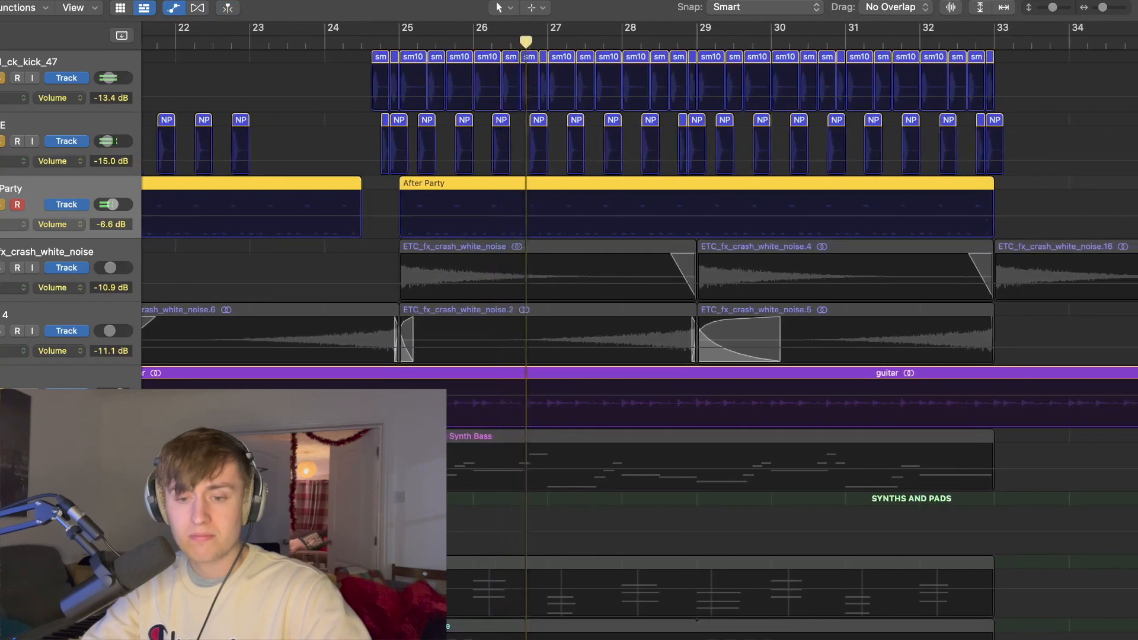
key("ctrl+super+Right")
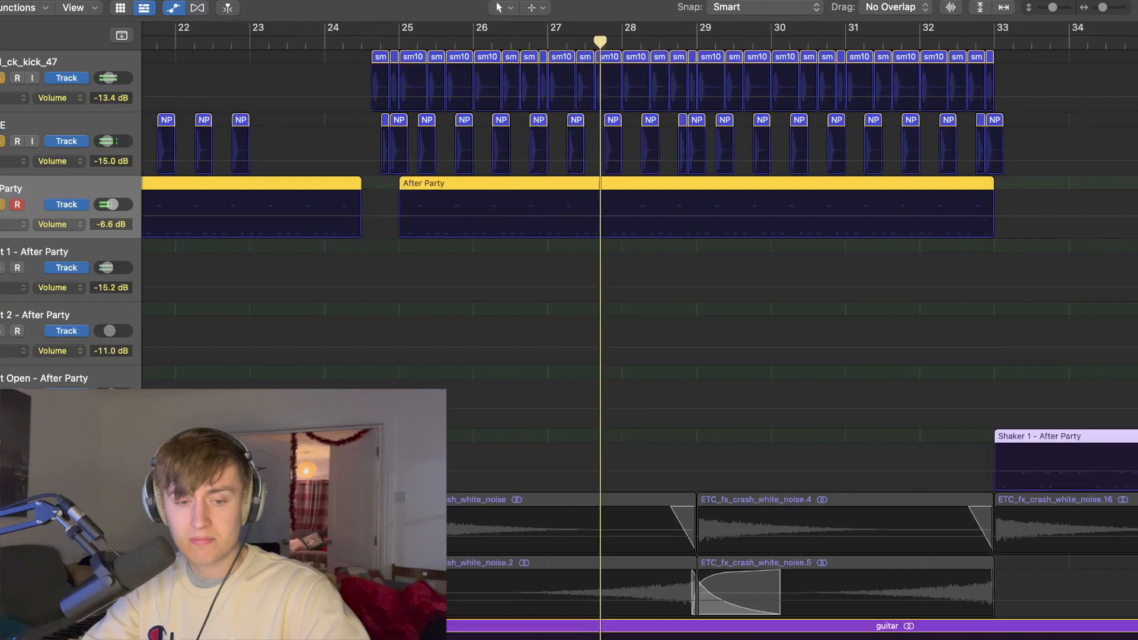
scroll(312, 233, "left", 10)
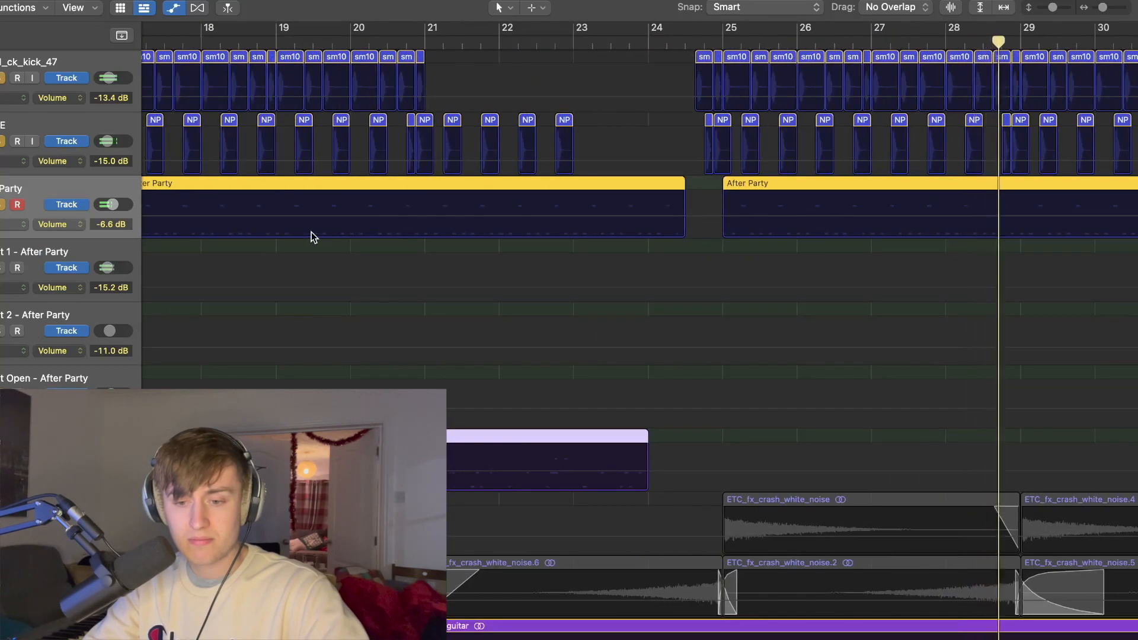
Step: Copy the Shaker 1 region at bar 17 to bar 25 and extend the copy to bar 33
key("super+Left")
key("super+Left")
key("super+Left")
key("super+Left")
key("super+Left")
key("super+Up")
key("super+Up")
key("super+Up")
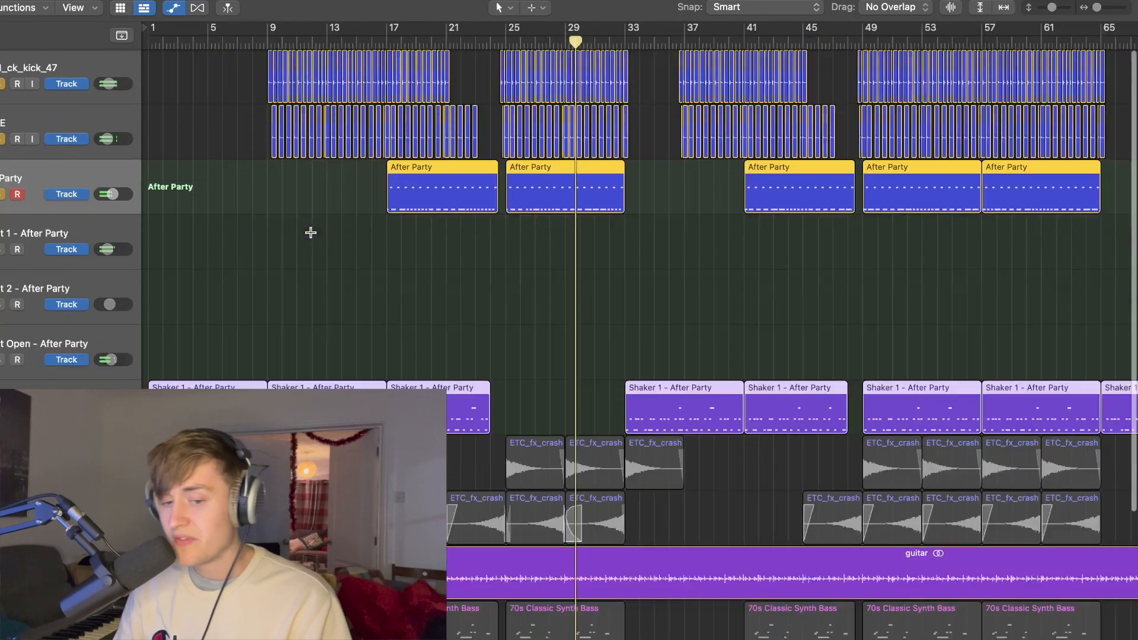
left_click(412, 257)
left_click(417, 312)
left_click_drag(418, 312, 537, 312)
left_click_drag(609, 327, 624, 328)
Step: Turn off the guitar track's solo and play the soloed drums from bar 25
left_click(505, 39)
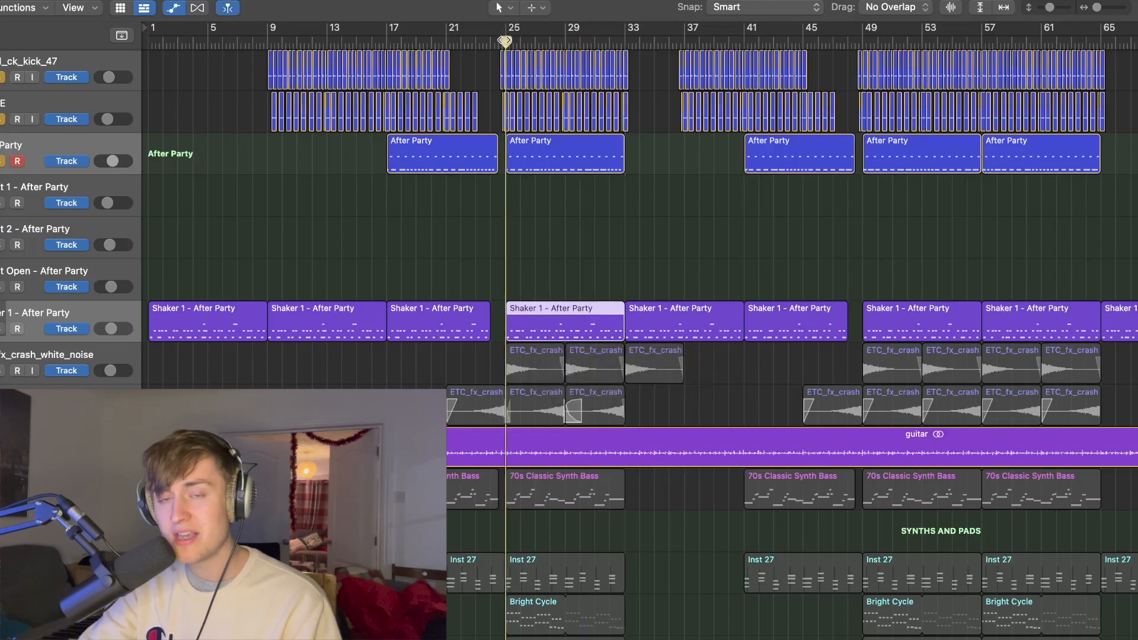
left_click(1, 454)
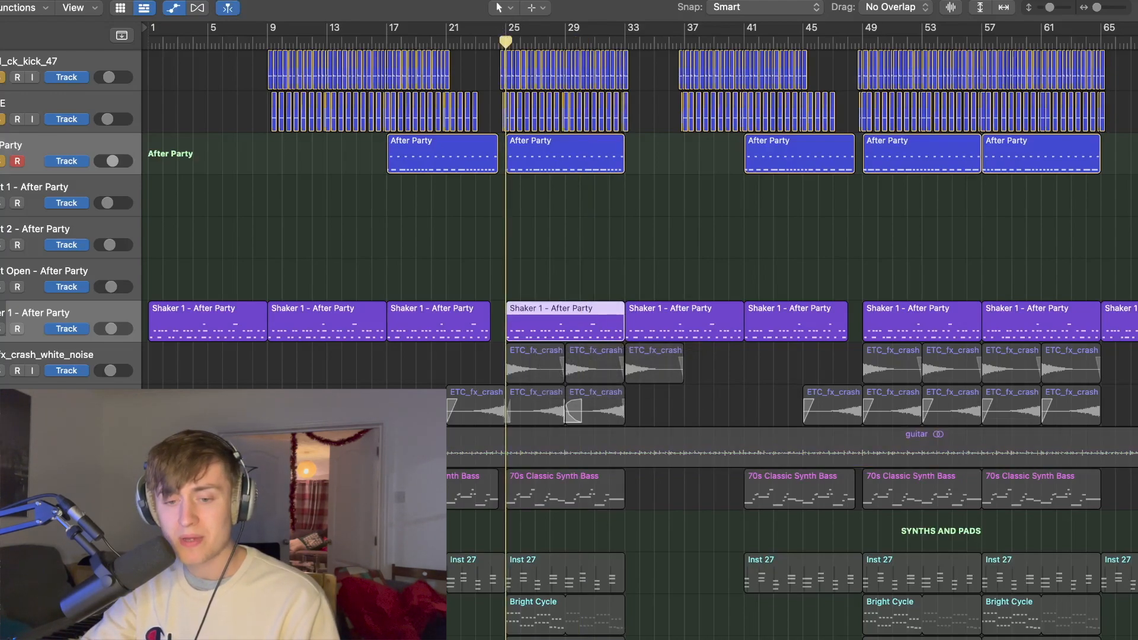
key("space")
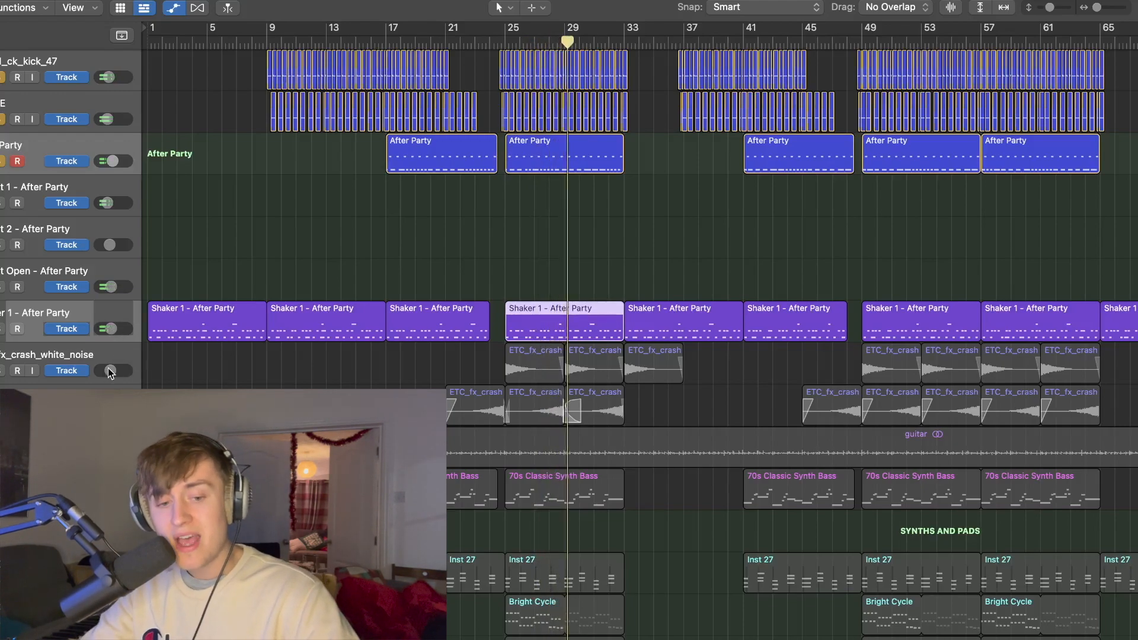
key("space")
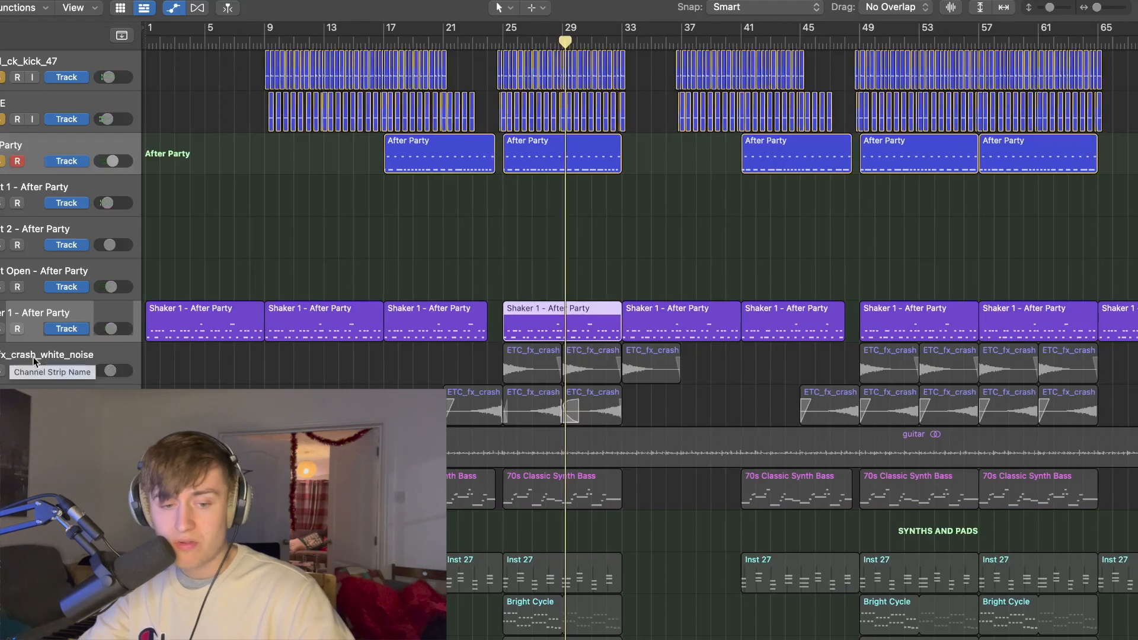
Step: Solo both white noise crash tracks and play them with the drums from about bar 23
left_click(81, 362)
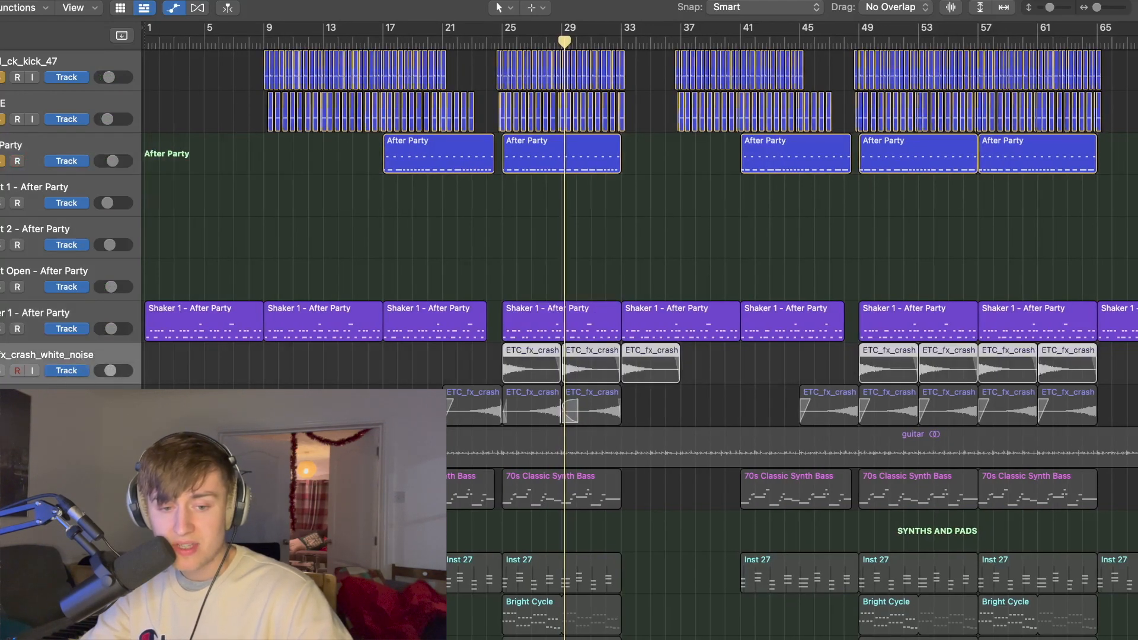
left_click(3, 375)
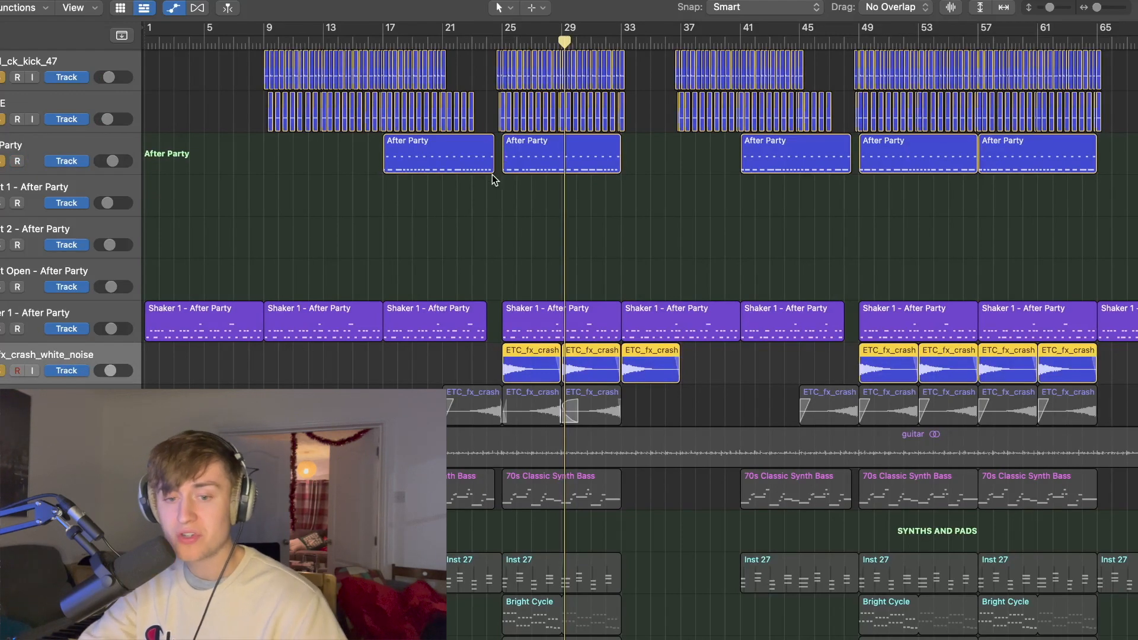
left_click(487, 39)
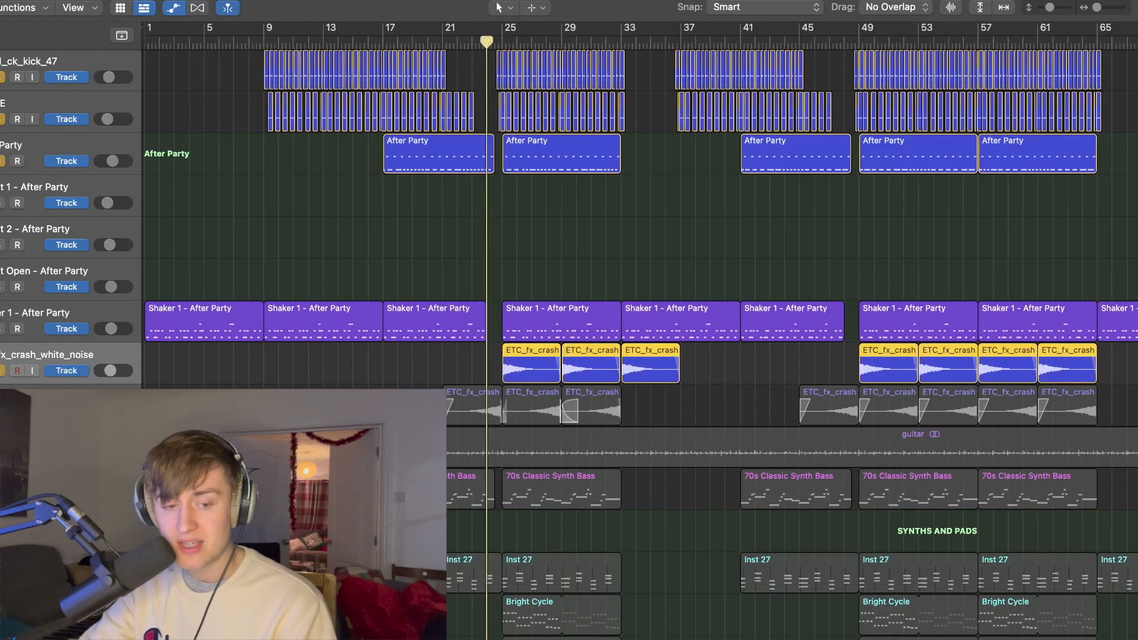
left_click(3, 413)
left_click(478, 45)
key("space")
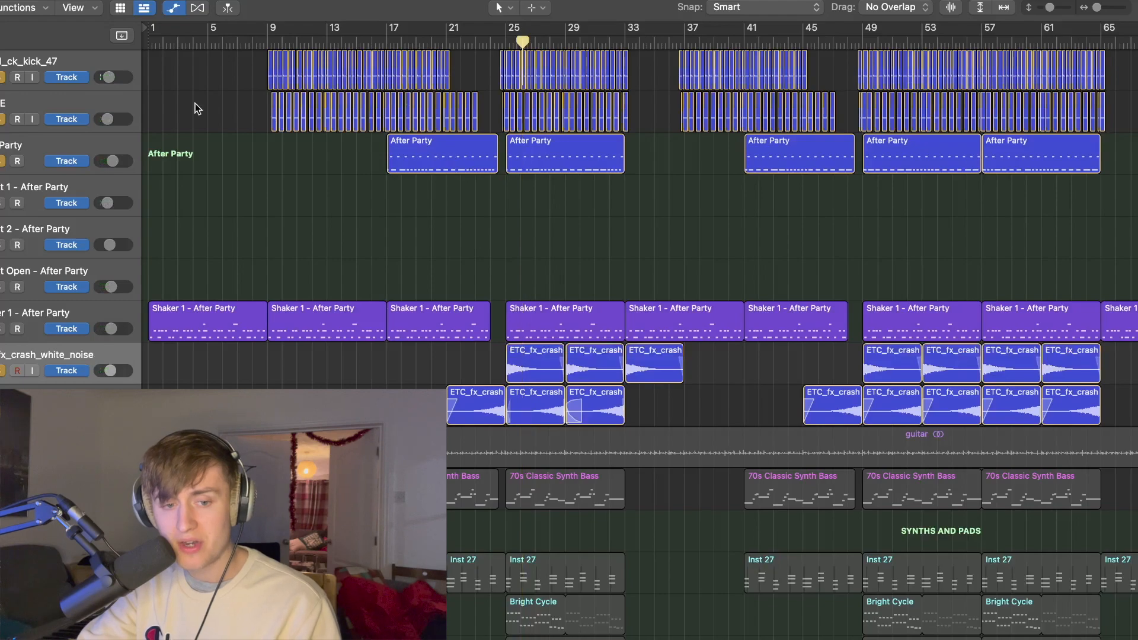
key("x")
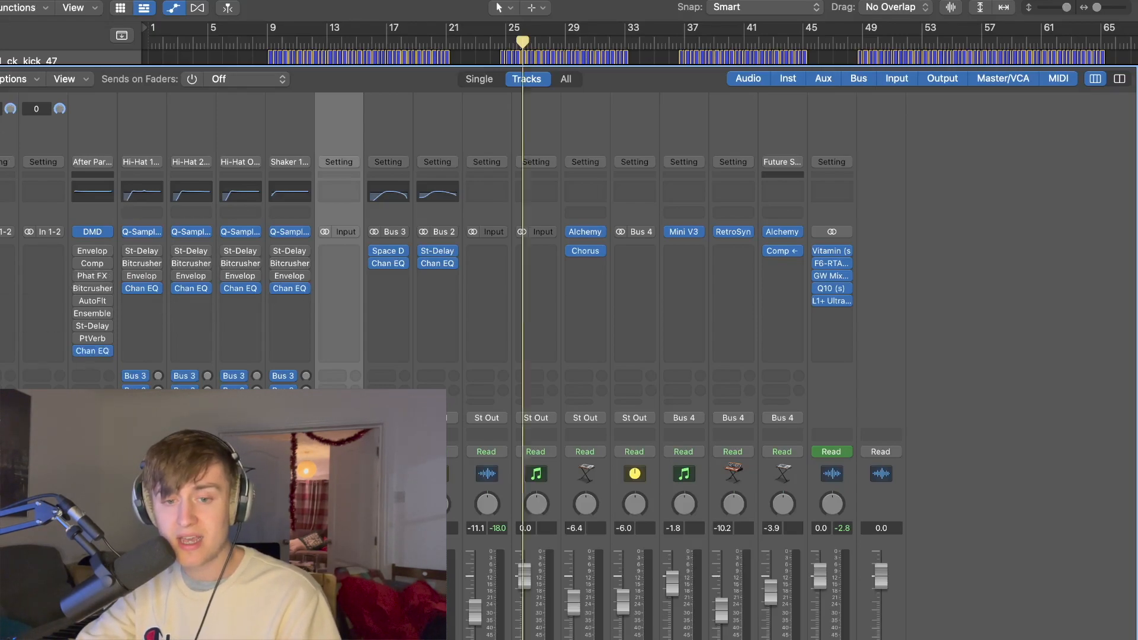
key("x")
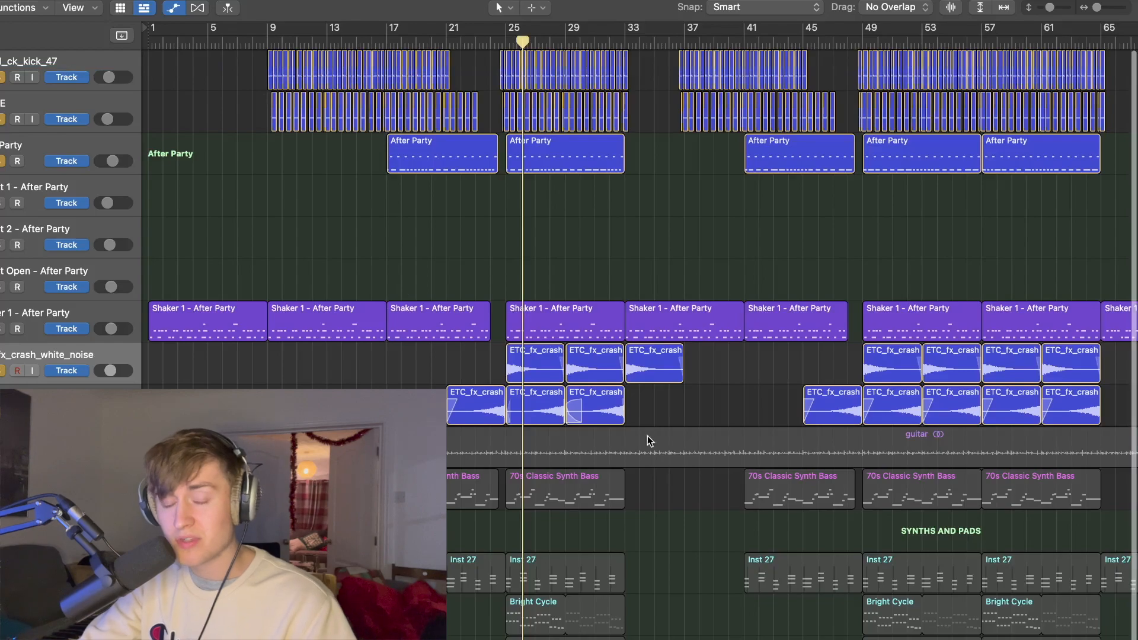
Step: Solo the guitar track again and play it with the drums and effects from just before bar 25
scroll(446, 429, "down", 3)
scroll(446, 429, "up", 3)
scroll(445, 429, "down", 2)
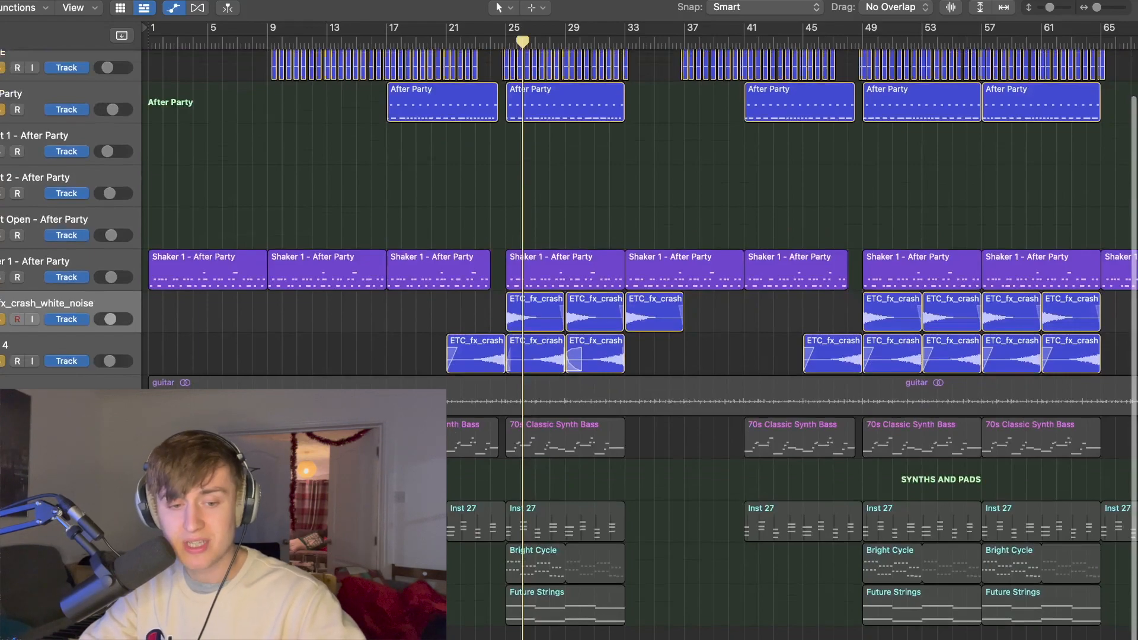
left_click(1, 403)
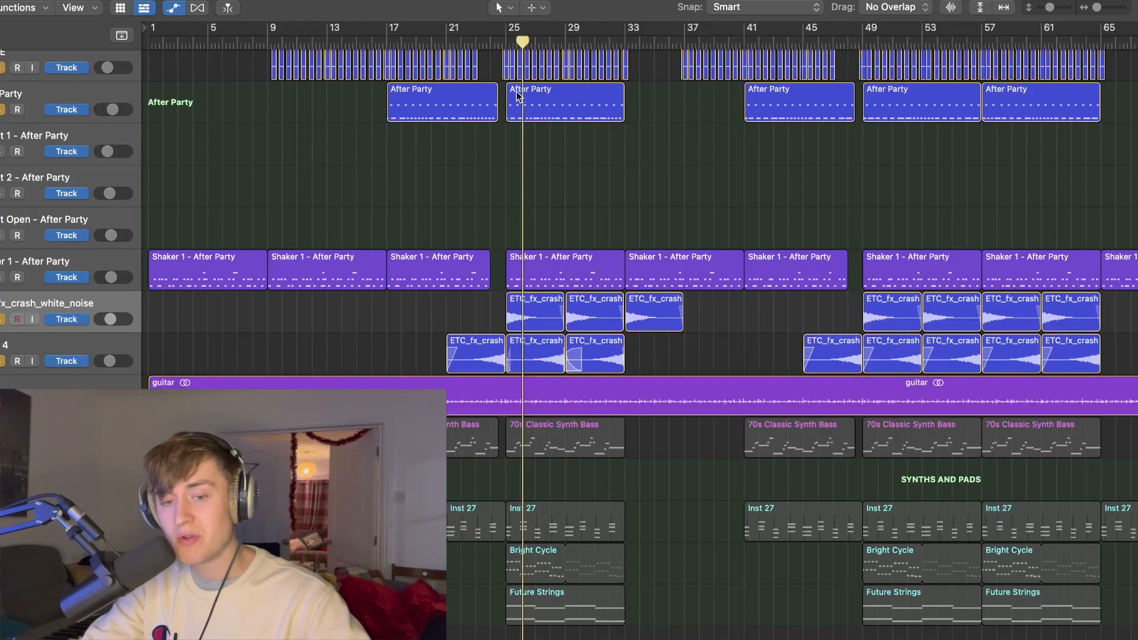
key("space")
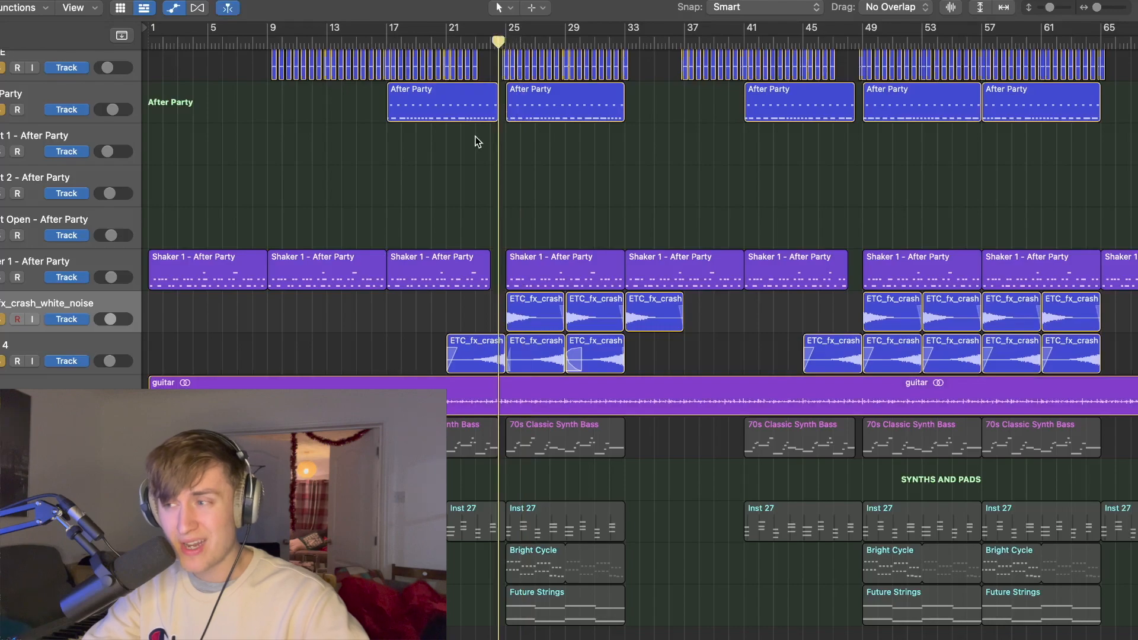
Step: Add the 70s Classic Synth Bass track to the soloed layers and return the playhead to bar 25
key("space")
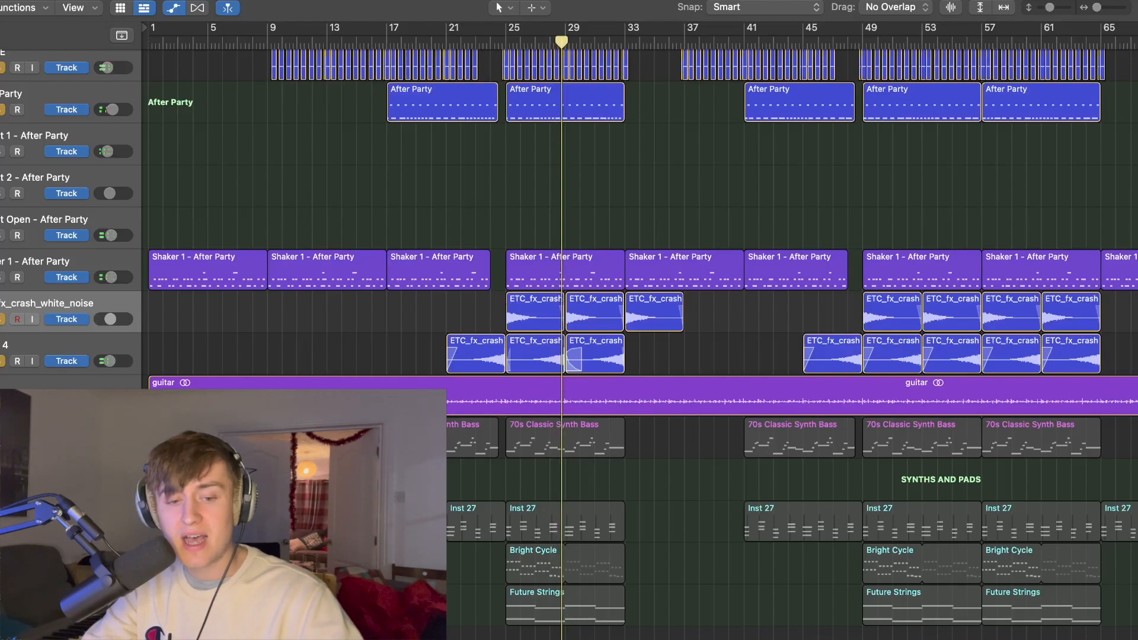
left_click(2, 445)
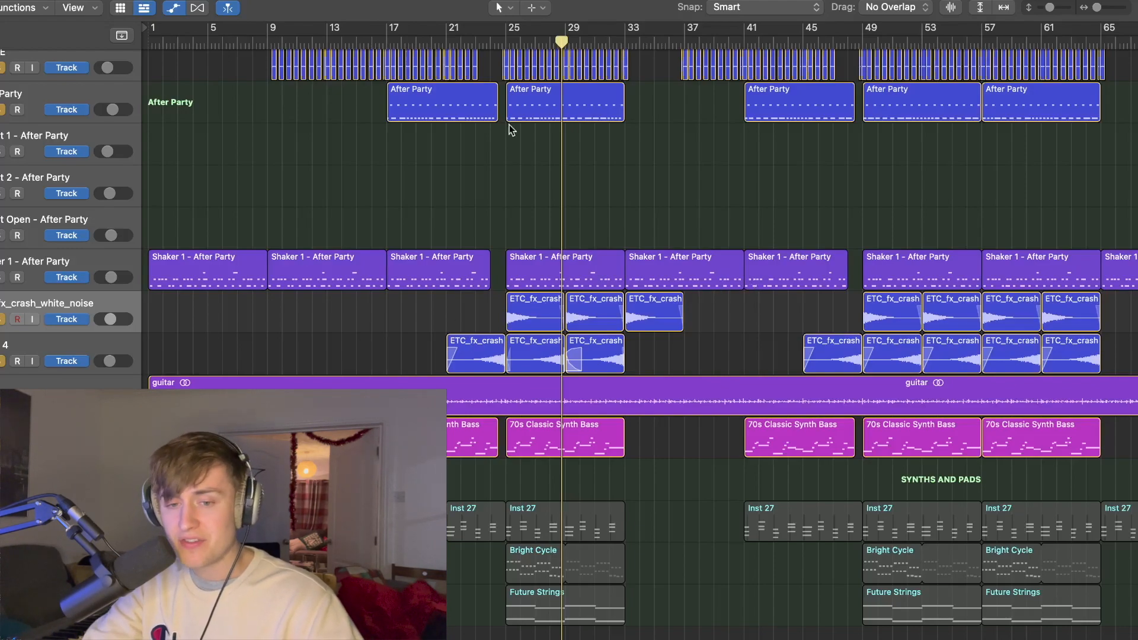
left_click(502, 38)
left_click_drag(503, 39, 505, 39)
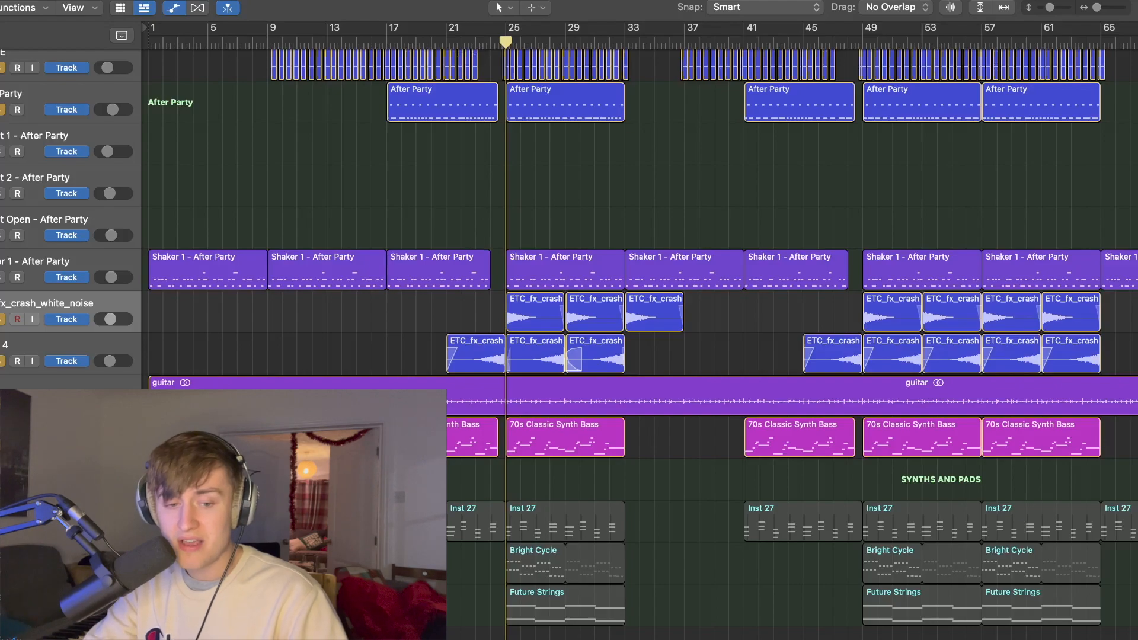
Step: Turn off the solos on the white noise, guitar and drum tracks and play the synth bass alone from bar 25
left_click_drag(1, 319, 1, 403)
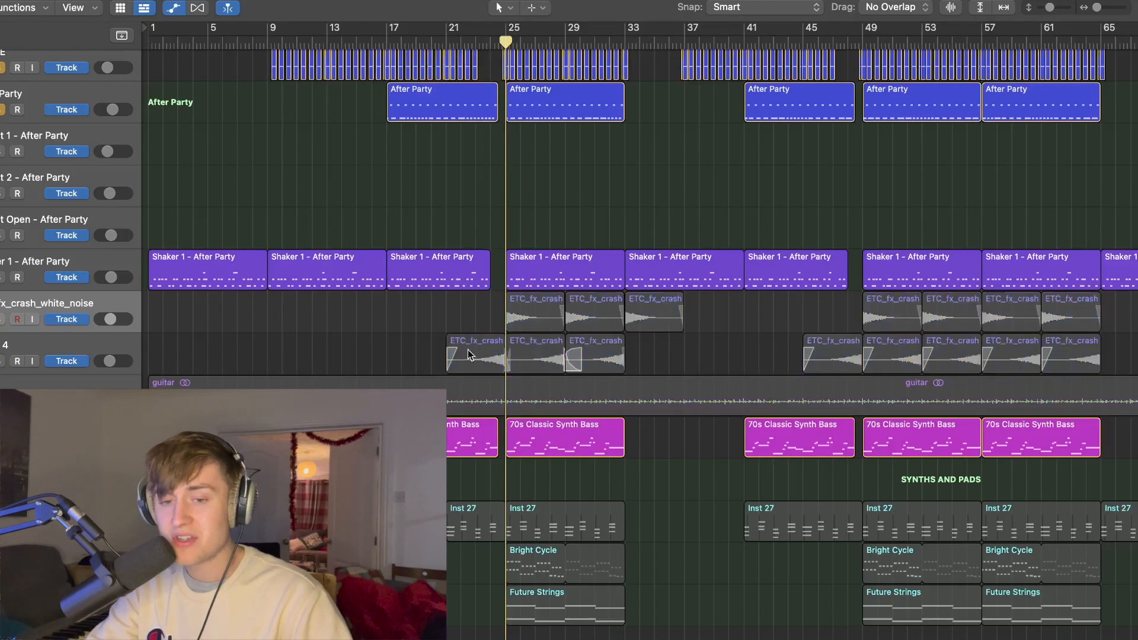
scroll(12, 109, "up", 3)
left_click_drag(1, 77, 1, 160)
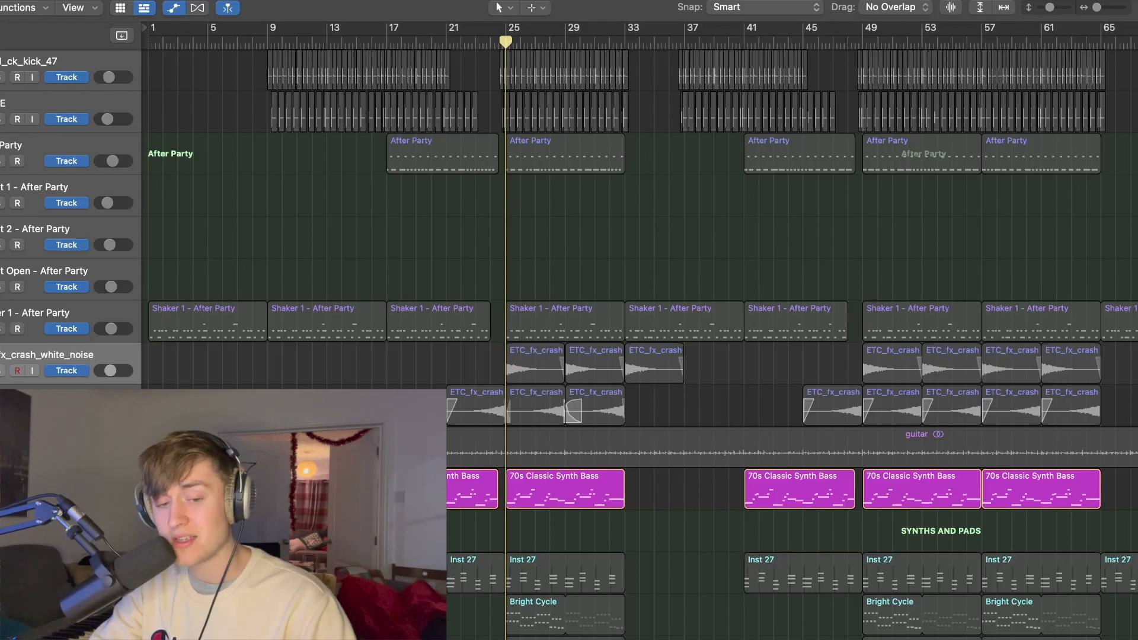
key("space")
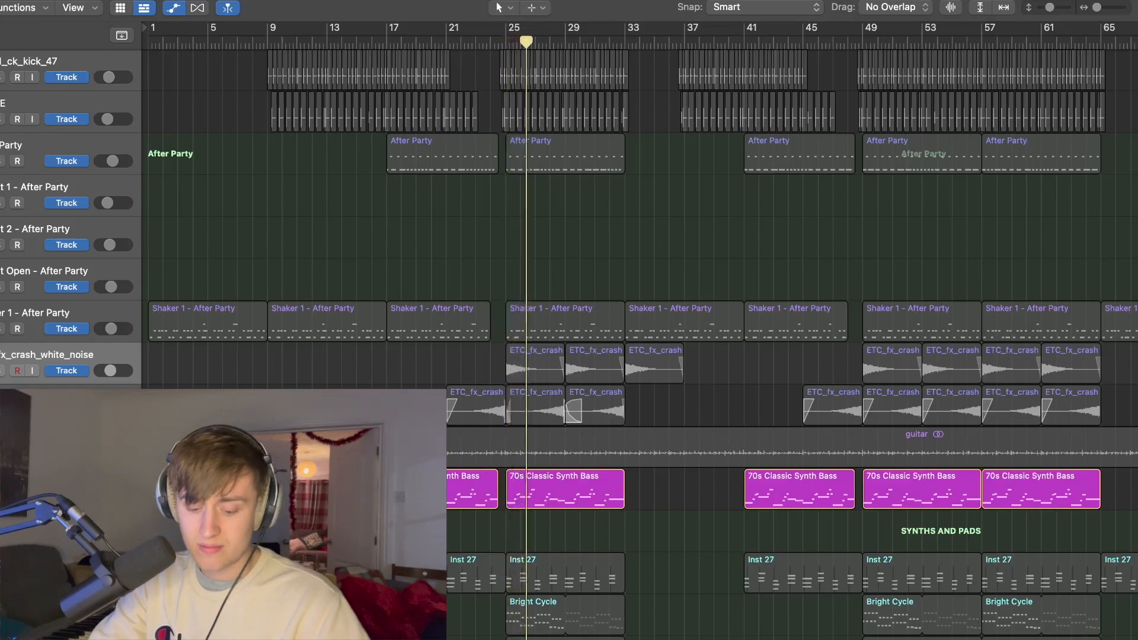
Step: View the 70s Classic Synth Bass preset in the bass track's Alchemy instrument and return to the arrangement
left_click(65, 486)
key("x")
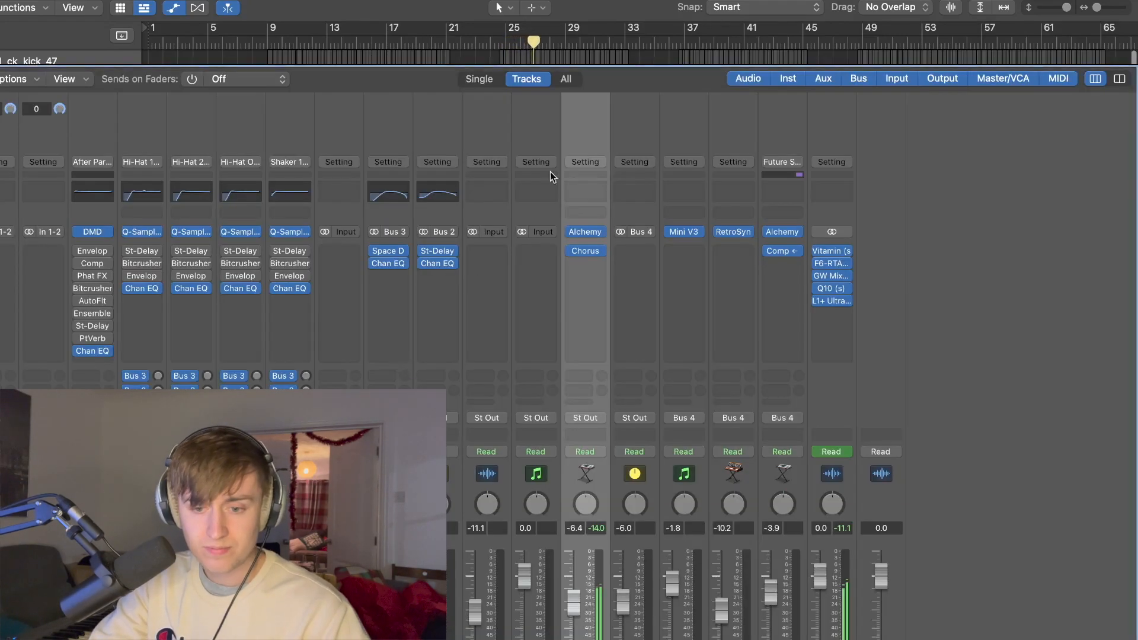
left_click(585, 232)
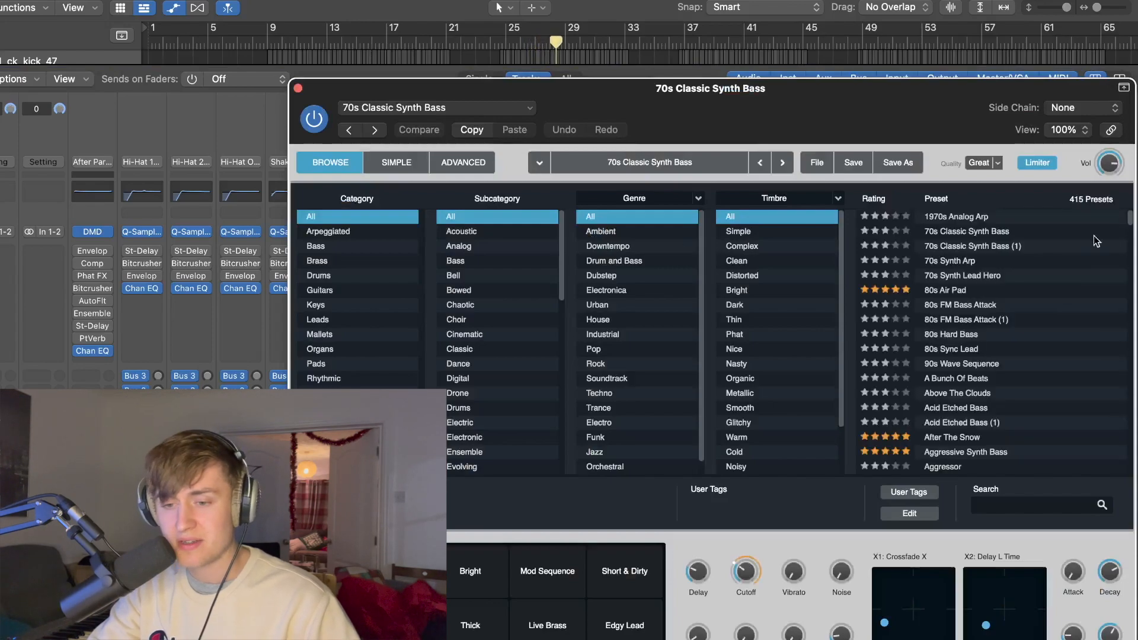
left_click(298, 89)
key("x")
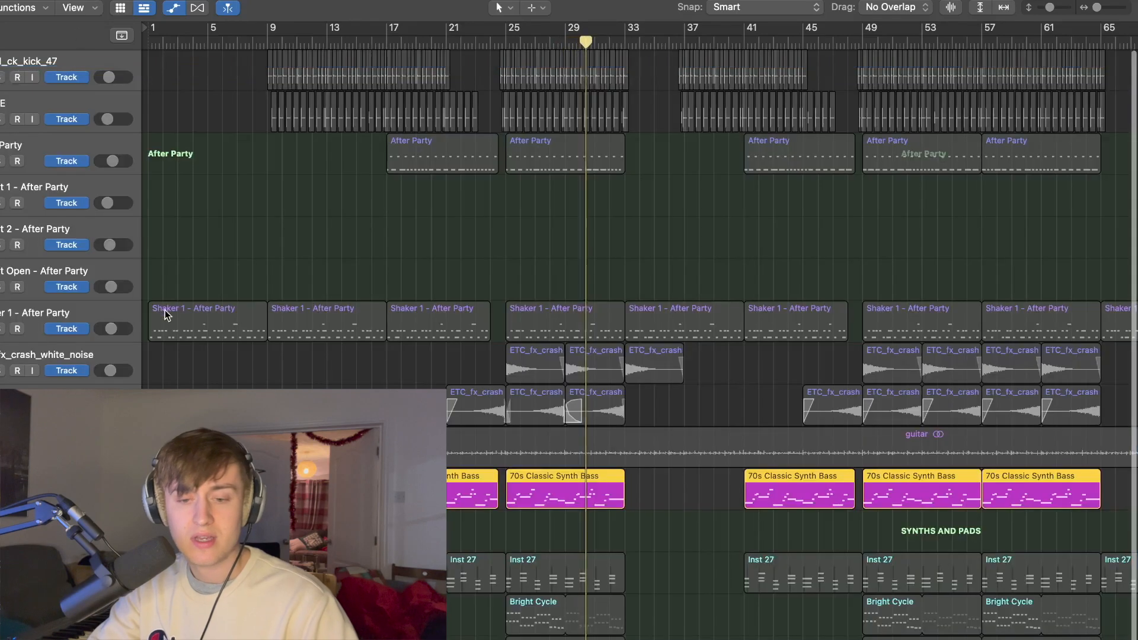
Step: Solo the guitar track alongside the synth bass and play both from bar 25
left_click(1, 455)
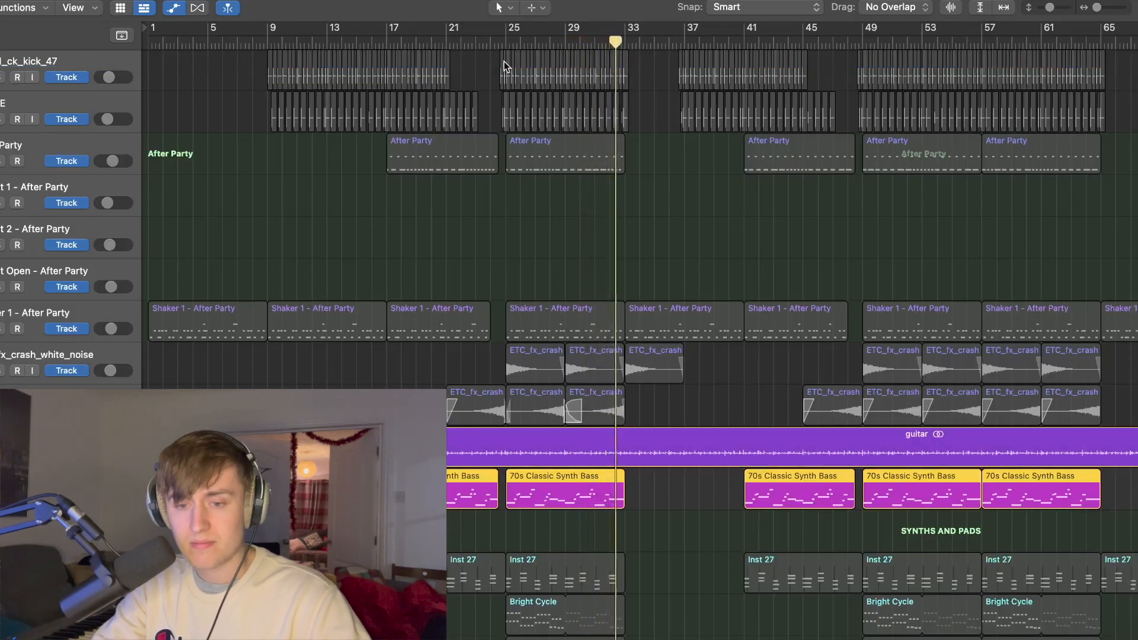
left_click(537, 44)
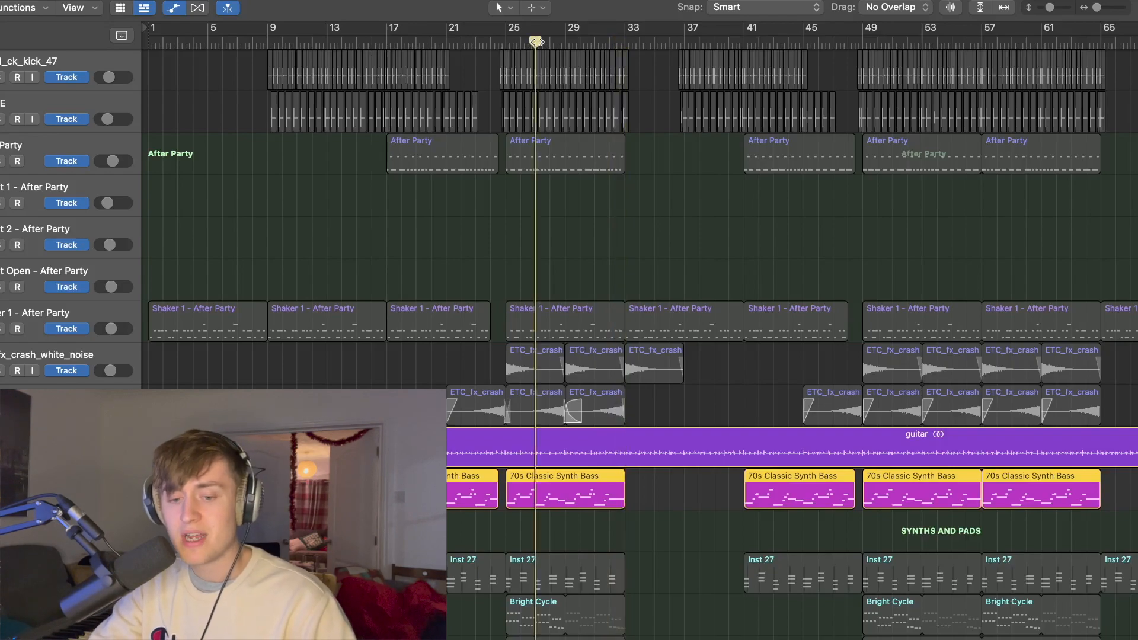
left_click(504, 42)
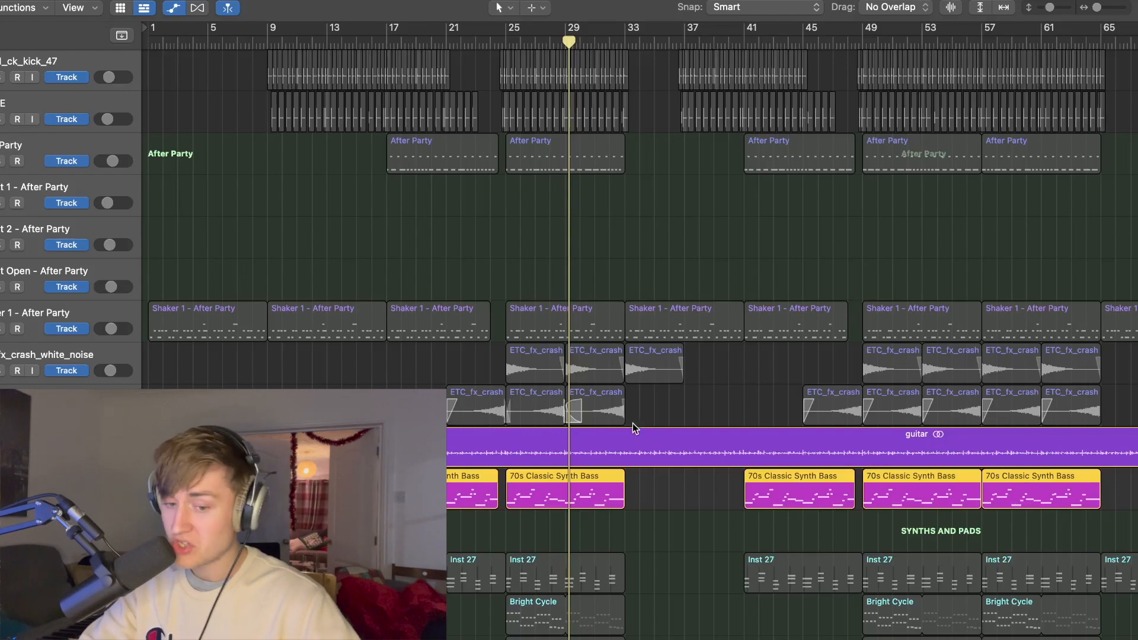
Step: Turn off the solos on the guitar and synth bass tracks and on all the synth and pad tracks
scroll(635, 405, "down", 3)
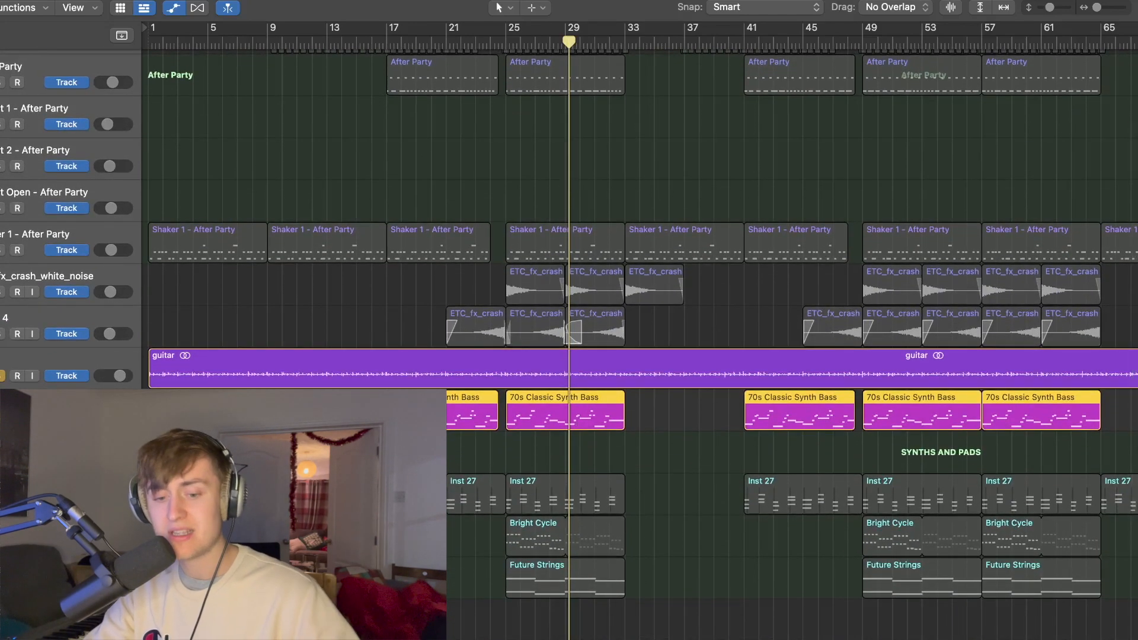
scroll(640, 332, "right", 1)
left_click(2, 502)
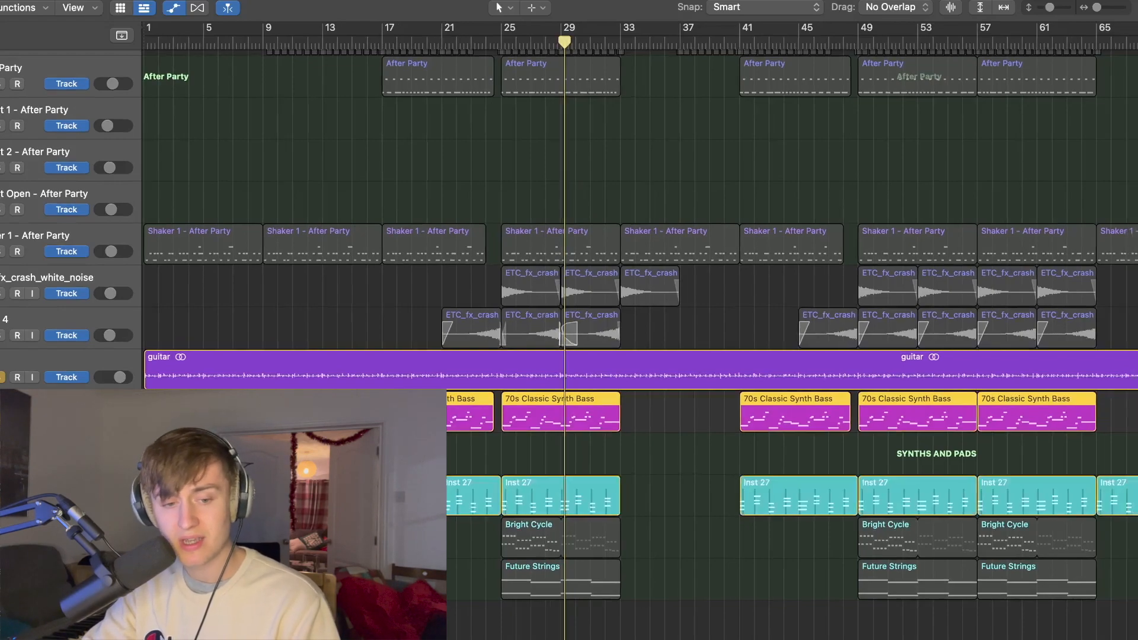
left_click(3, 420)
left_click(3, 381)
left_click(2, 502)
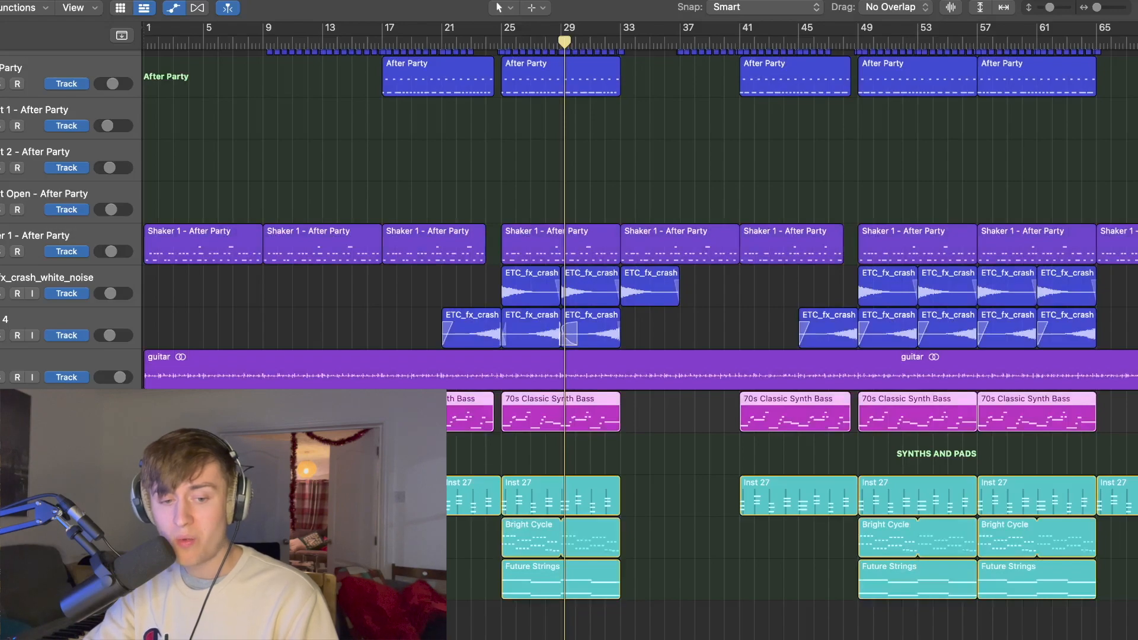
left_click_drag(3, 587, 2, 503)
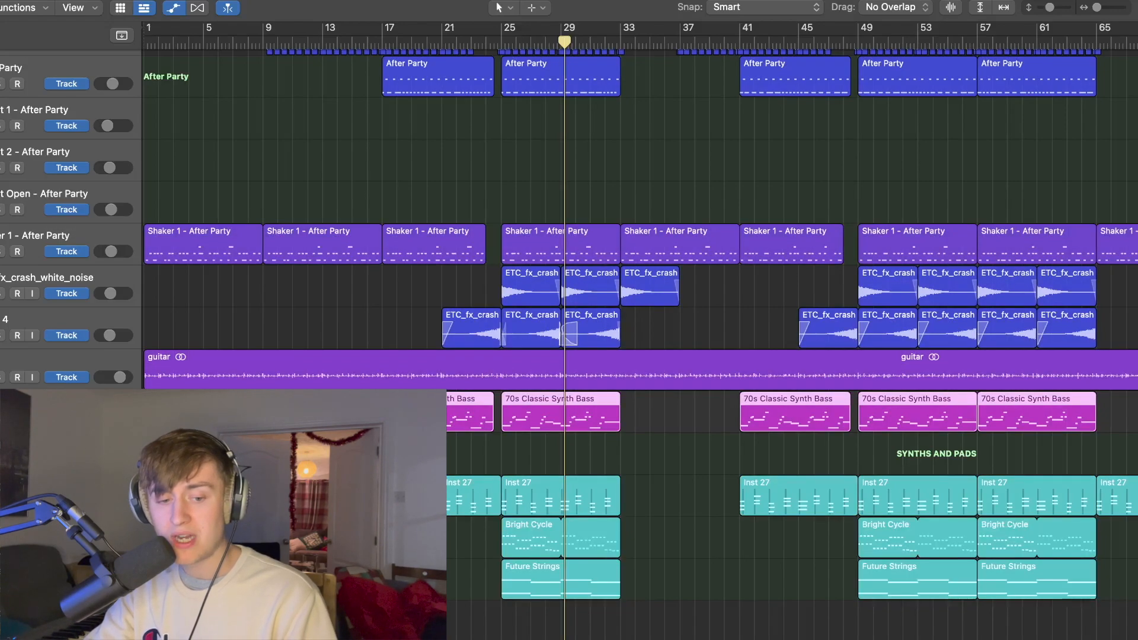
Step: Solo the Bright Cycle track and view the settings of its Retro Synth instrument
left_click(2, 544)
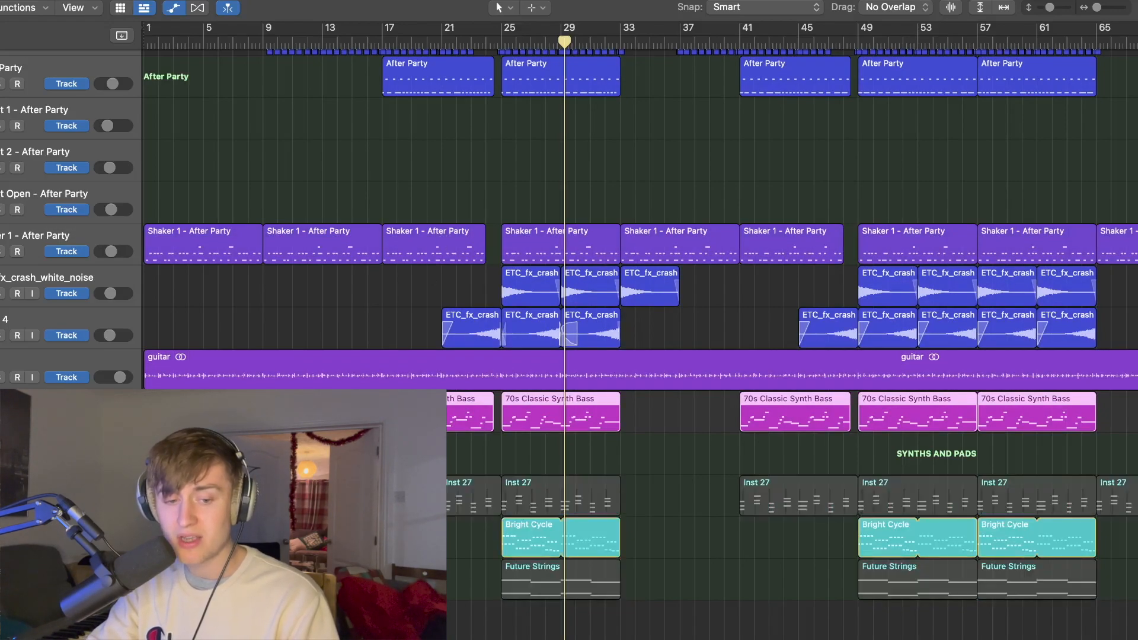
key("x")
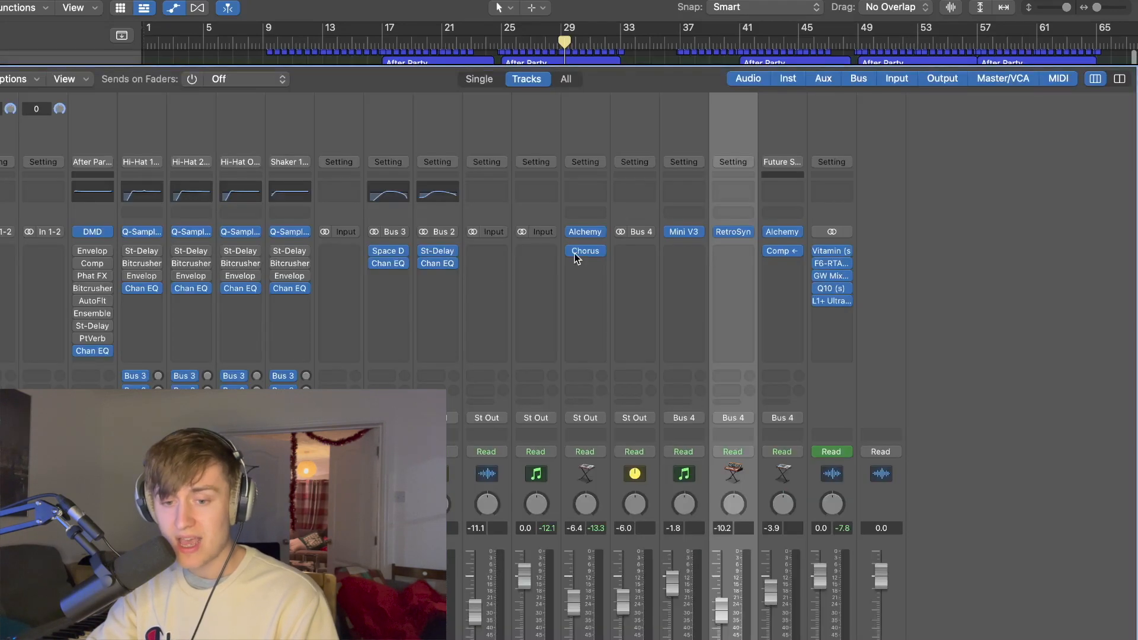
left_click(734, 232)
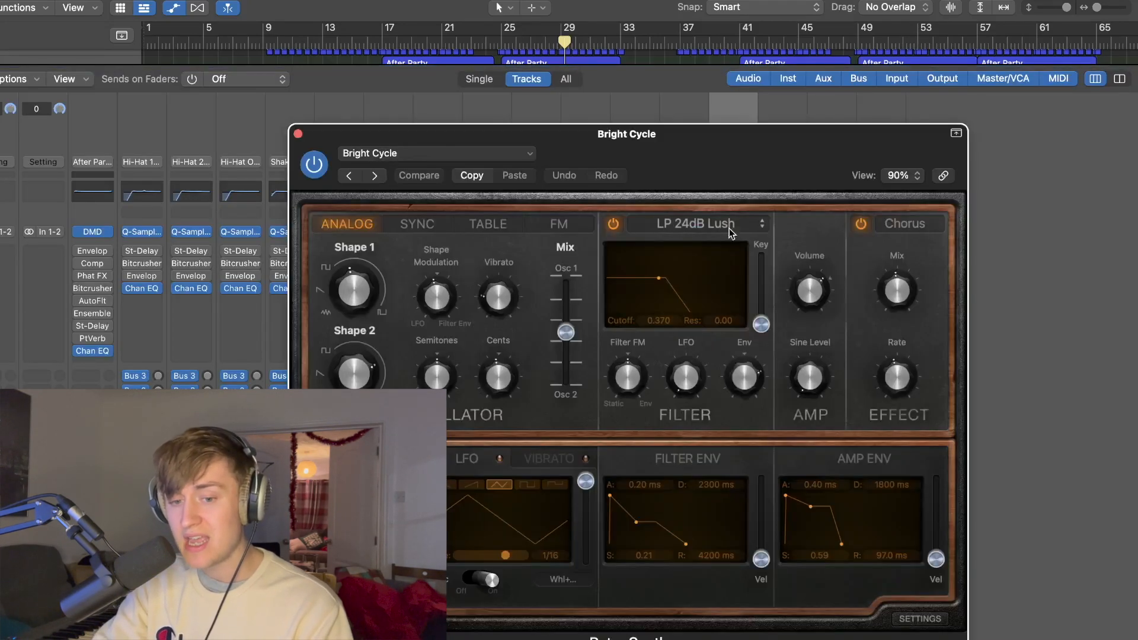
left_click(298, 134)
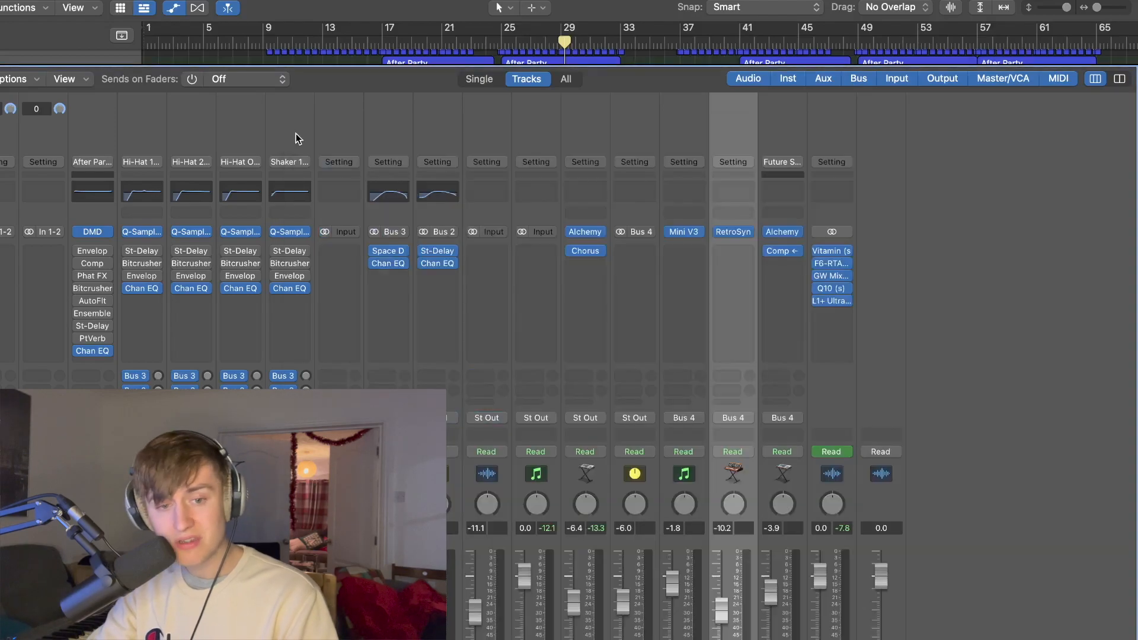
key("x")
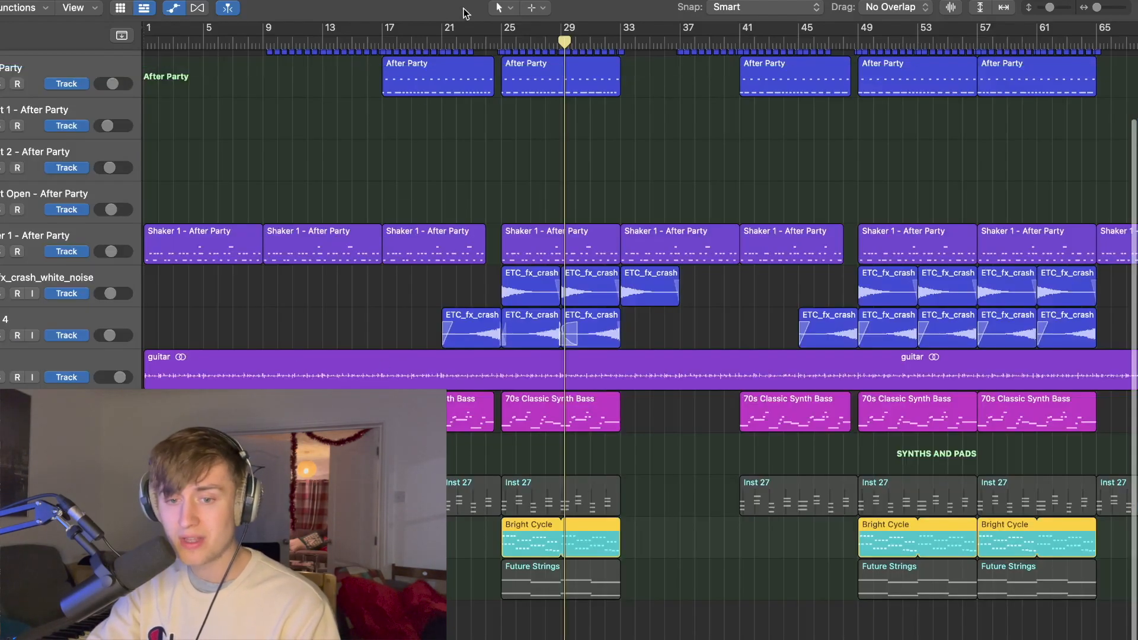
Step: Isolate the Bright Cycle track from all other layers and play it from bar 25
left_click(501, 43)
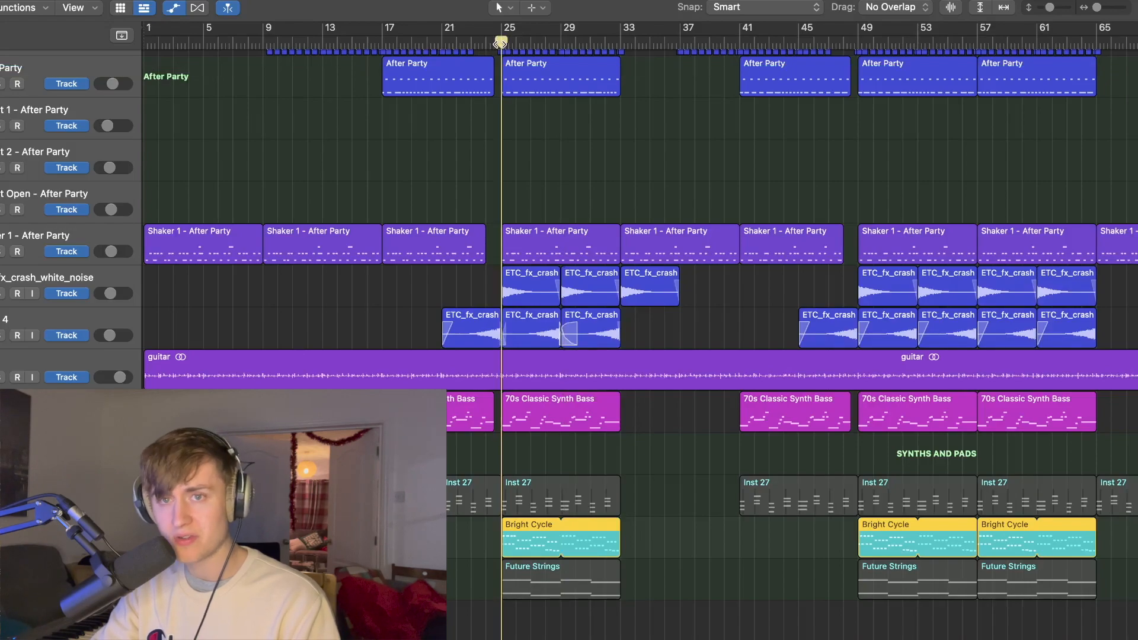
key("space")
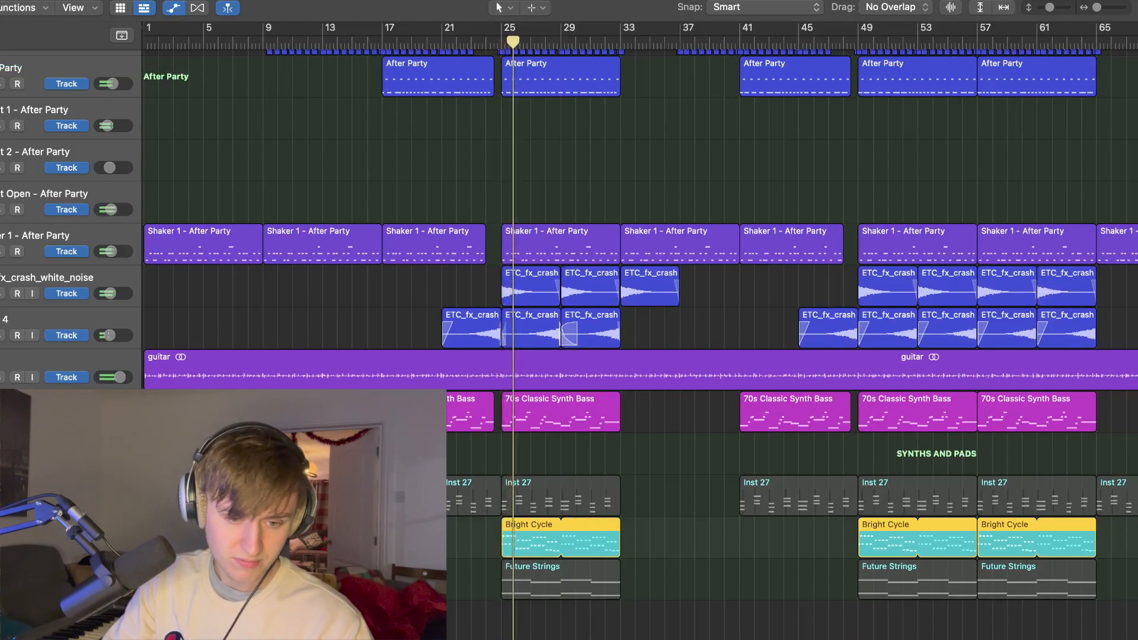
key("s")
left_click(499, 43)
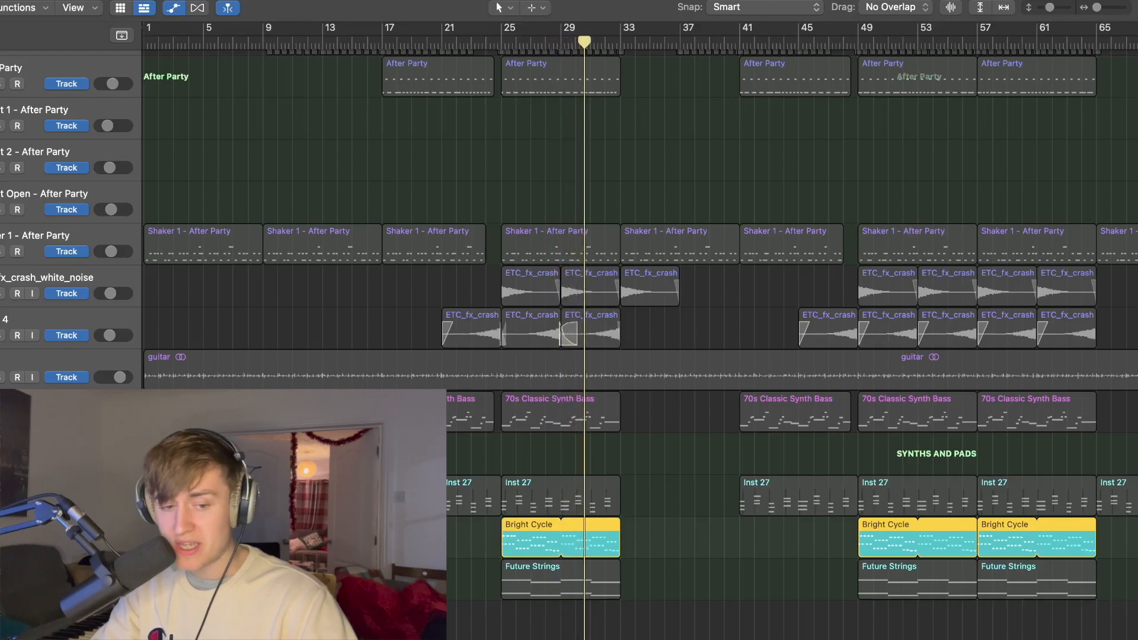
Step: Solo the 70s Classic Synth Bass track together with Bright Cycle and play the two until about bar 33
left_click(47, 404, "shift")
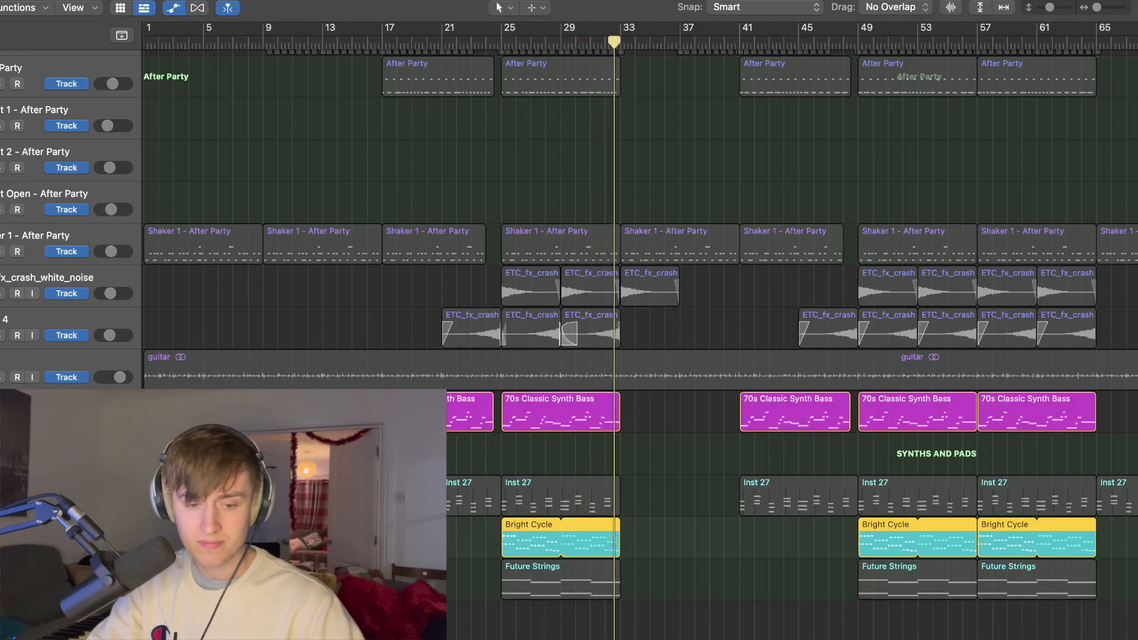
key("b")
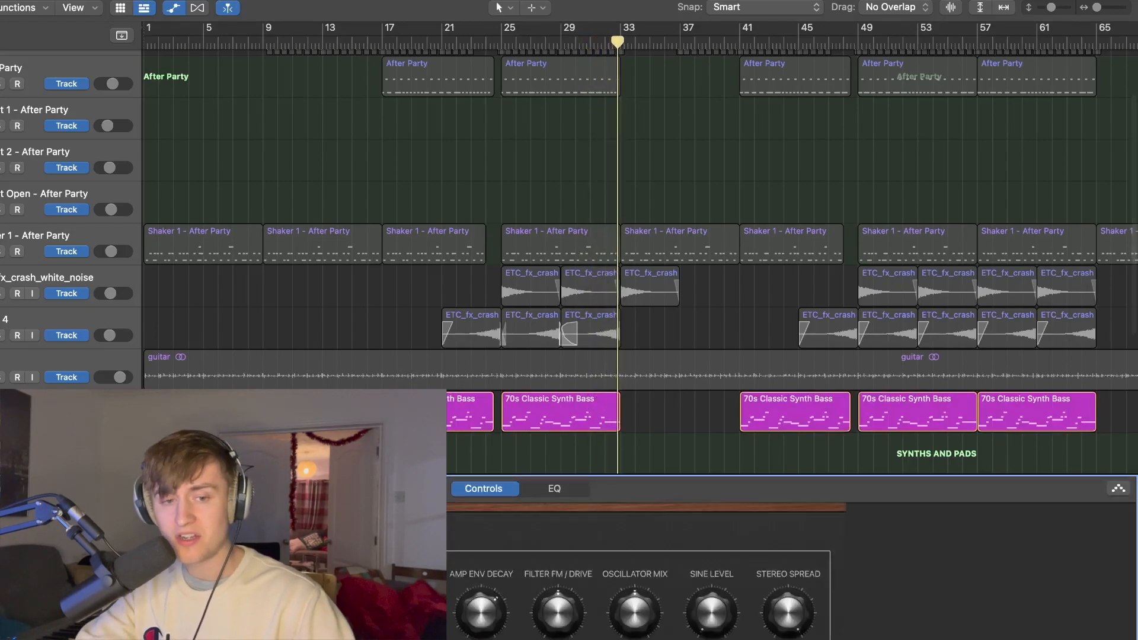
key("b")
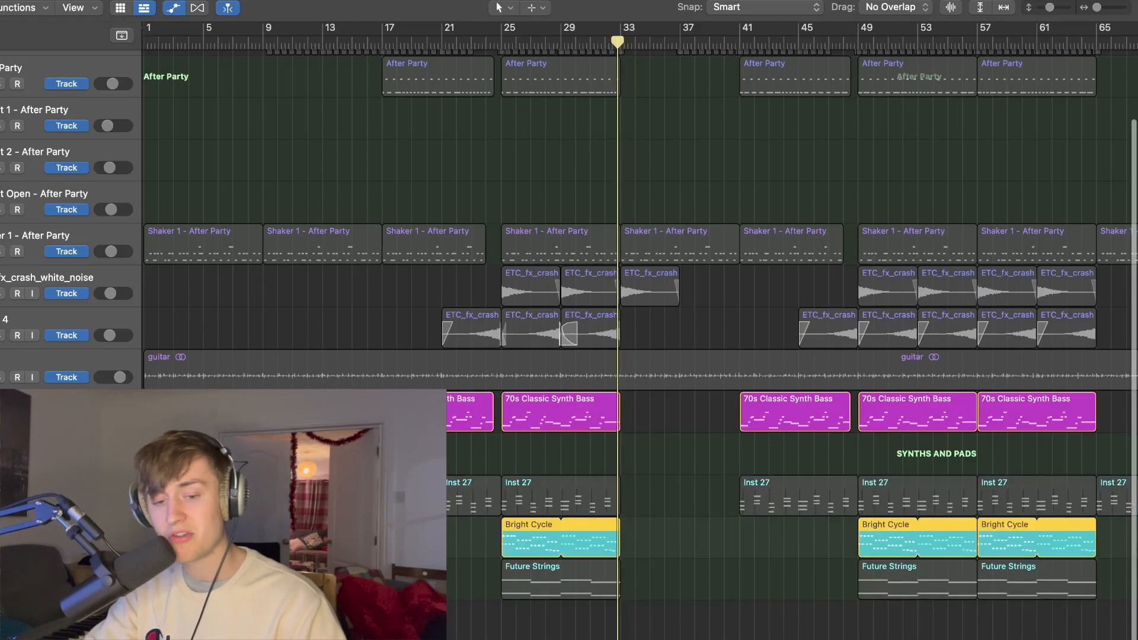
Step: Solo Future Strings in place of Bright Cycle and play it from bar 25, first with the synth bass and then alone
key("s")
key("Down")
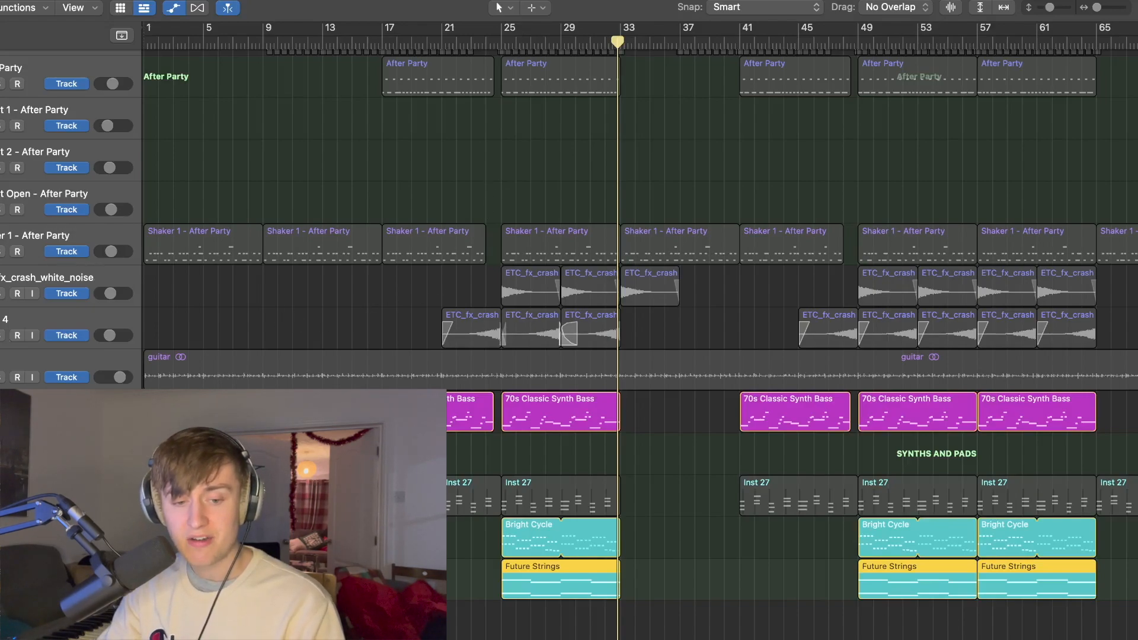
left_click(3, 546)
left_click(500, 45)
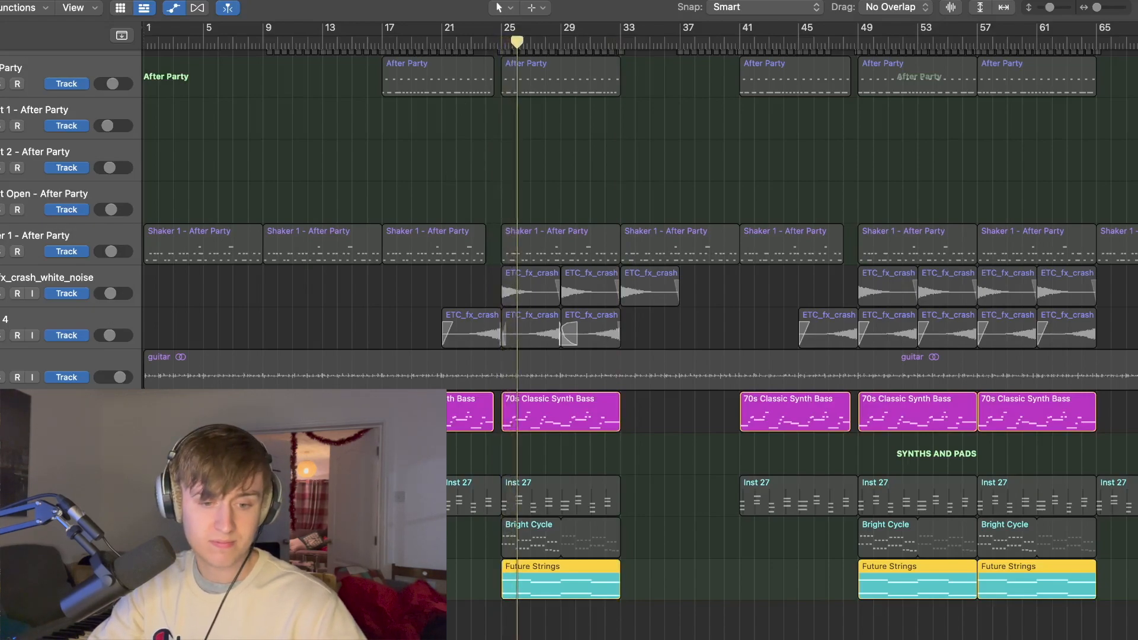
left_click(3, 419)
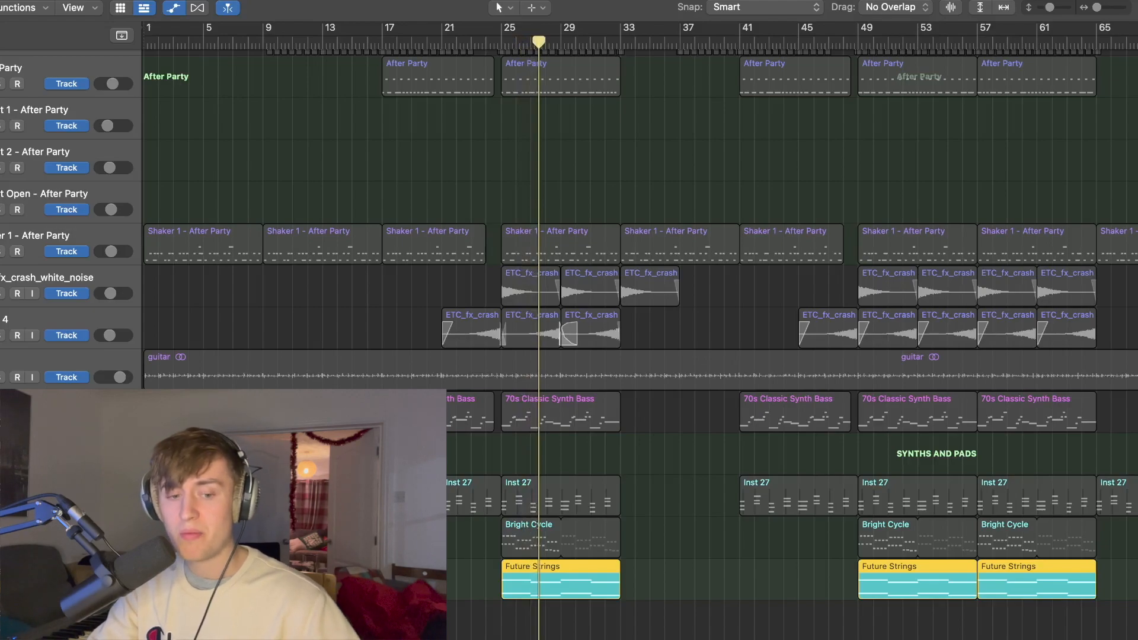
Step: Solo the synth bass and Bright Cycle tracks with Future Strings and play all three from bar 25
left_click(2, 419)
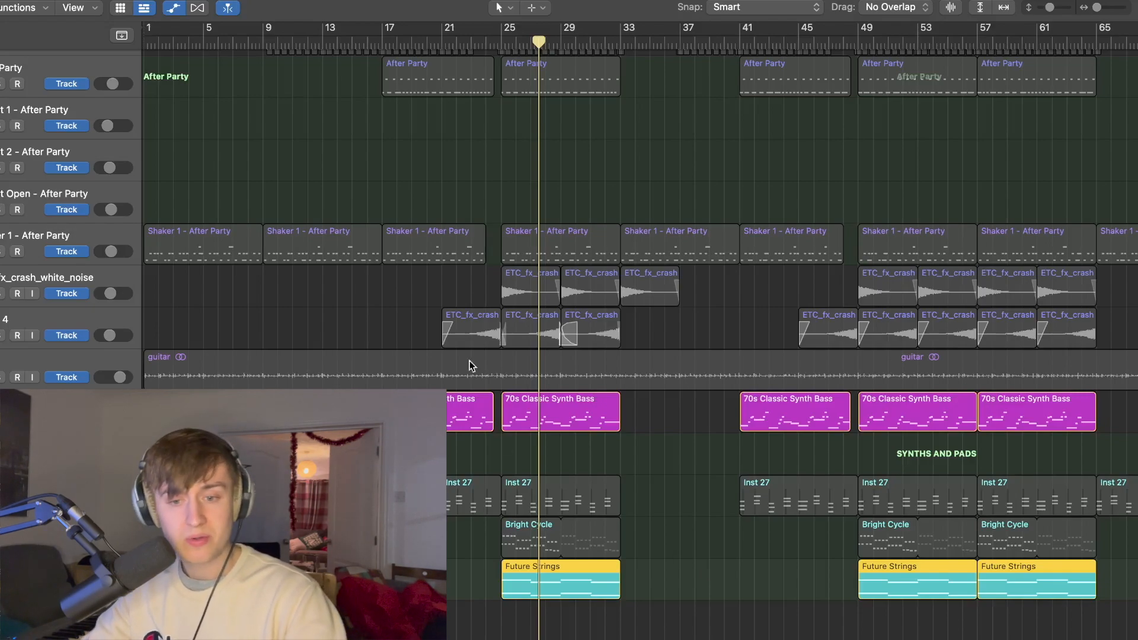
key("space")
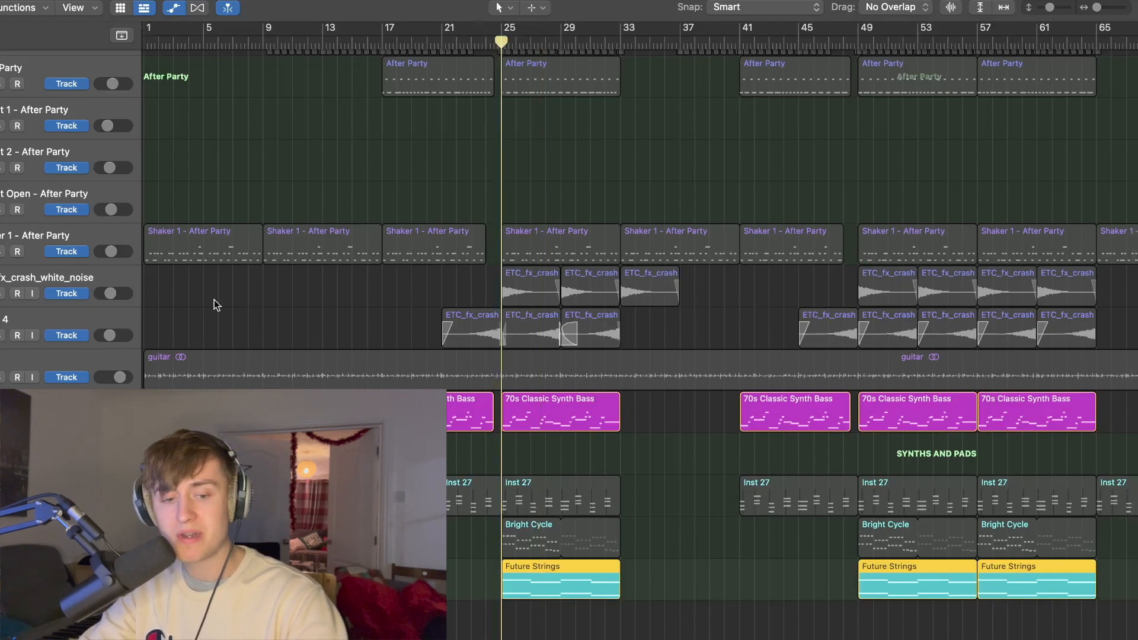
left_click(2, 545)
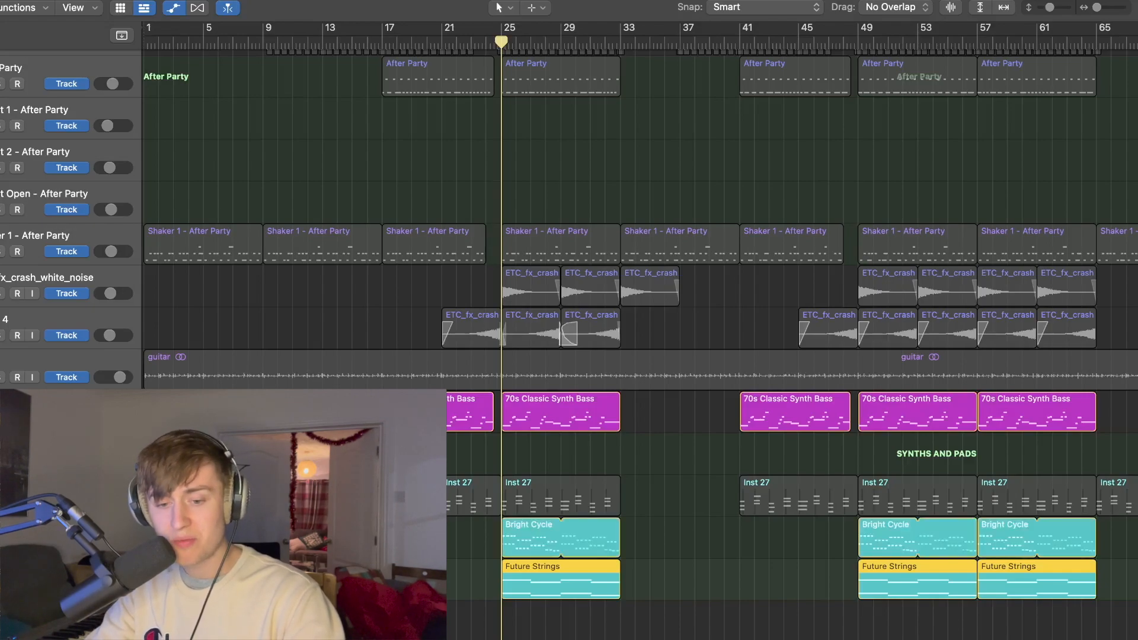
key("space")
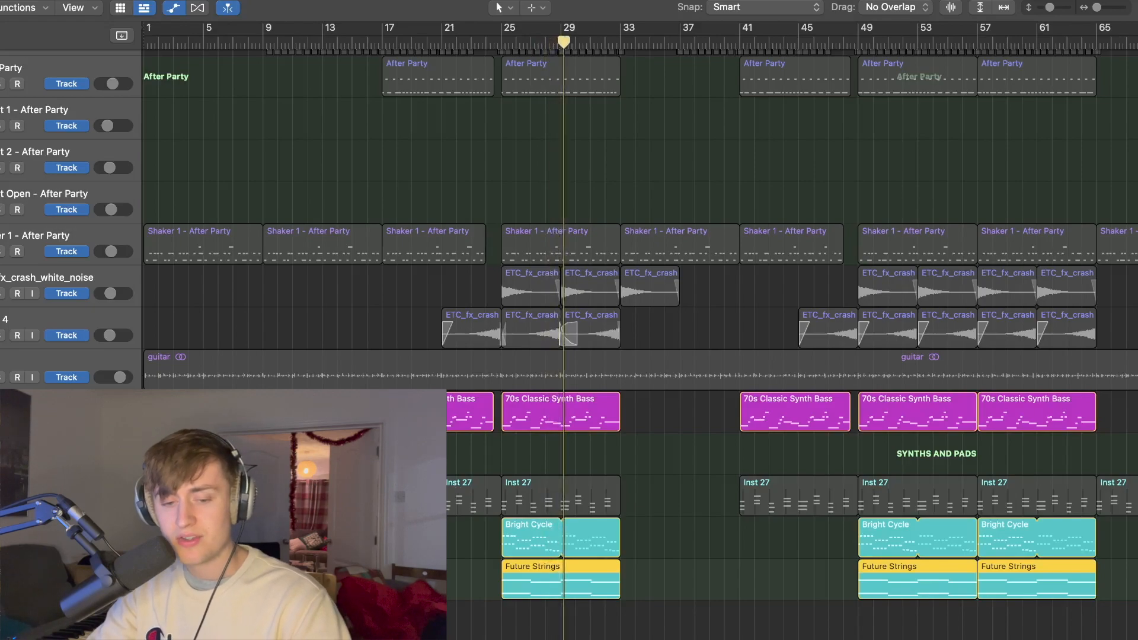
Step: Solo Inst 27 in place of the Bright Cycle, Future Strings and 70s Classic Synth Bass tracks
left_click(3, 544)
left_click(2, 586)
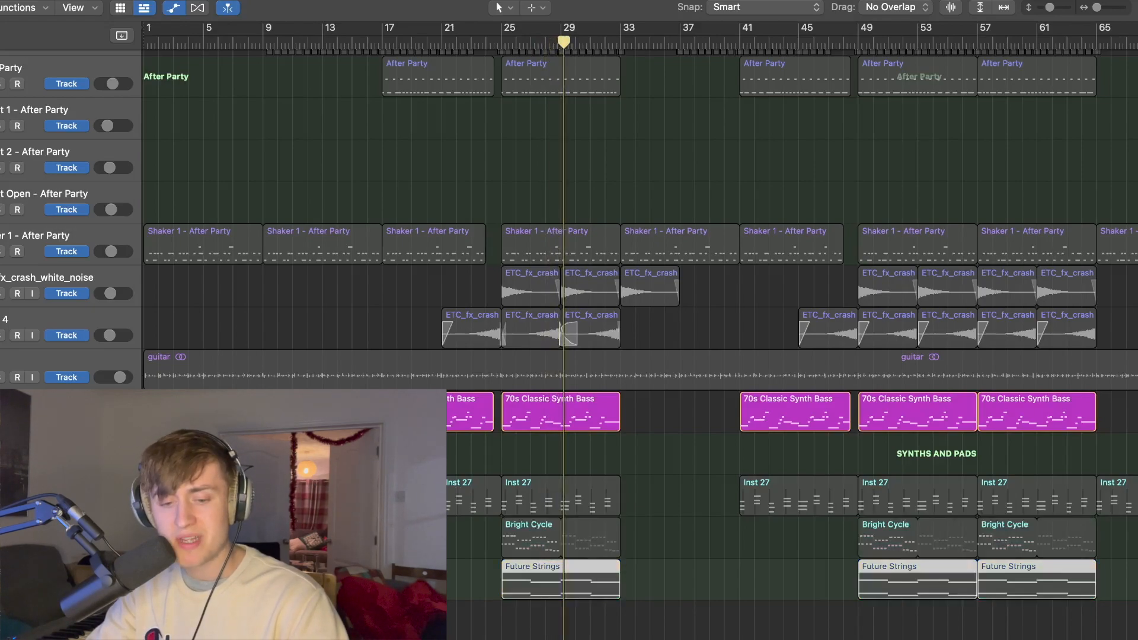
left_click(3, 503)
left_click(2, 419)
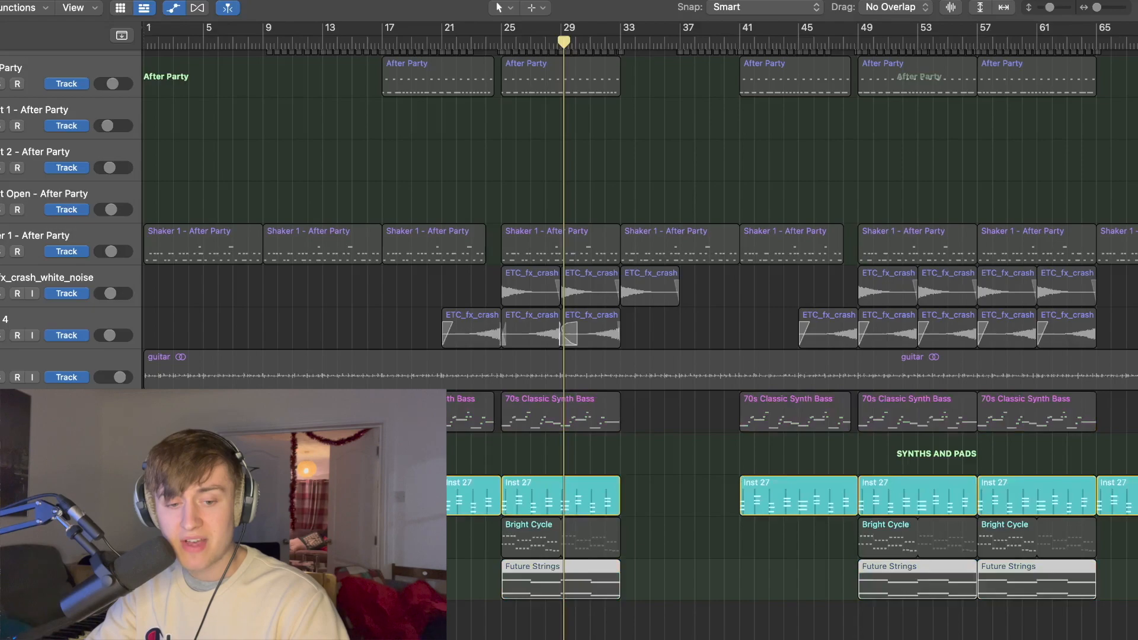
Step: Inspect the Mini V3 instrument on the Inst 27 channel strip in the mixer, and return to the arrangement
key("x")
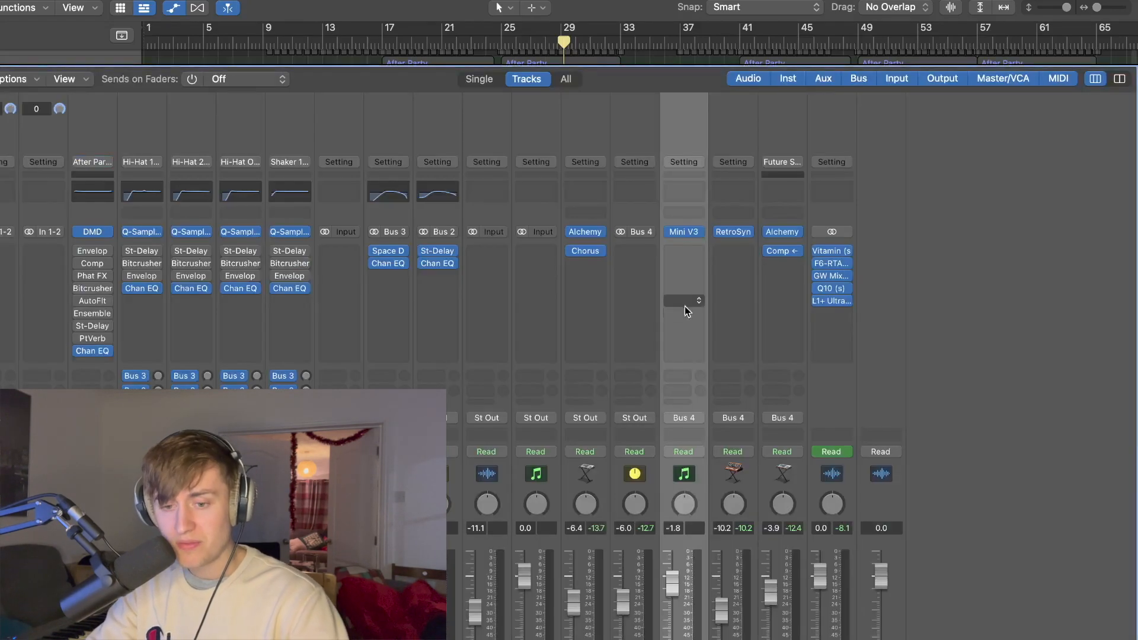
left_click(685, 232)
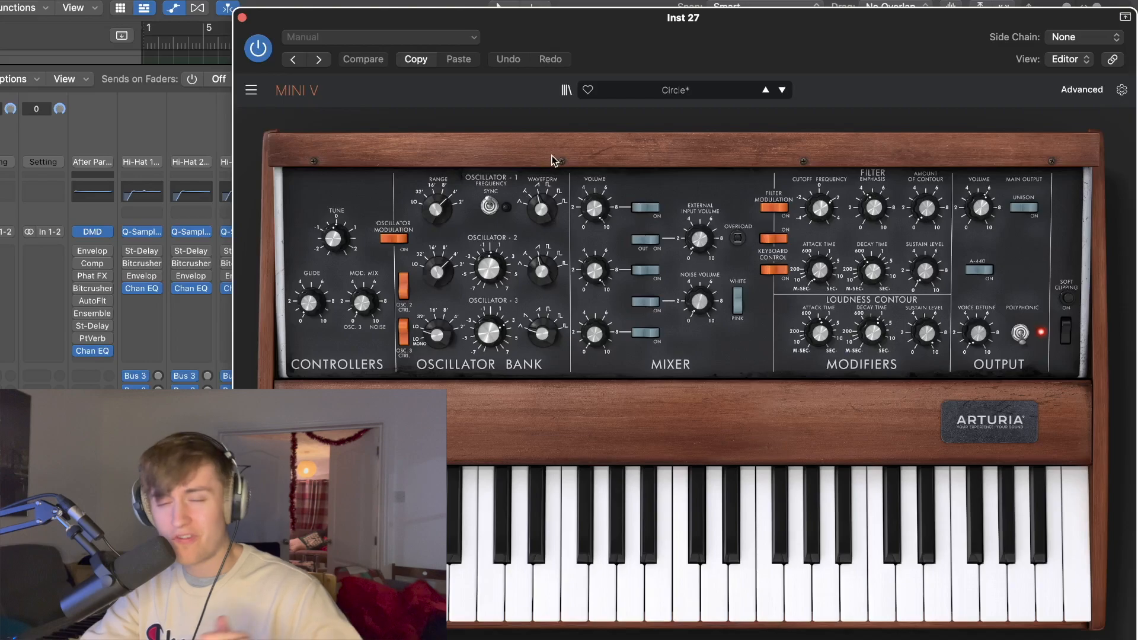
left_click(242, 18)
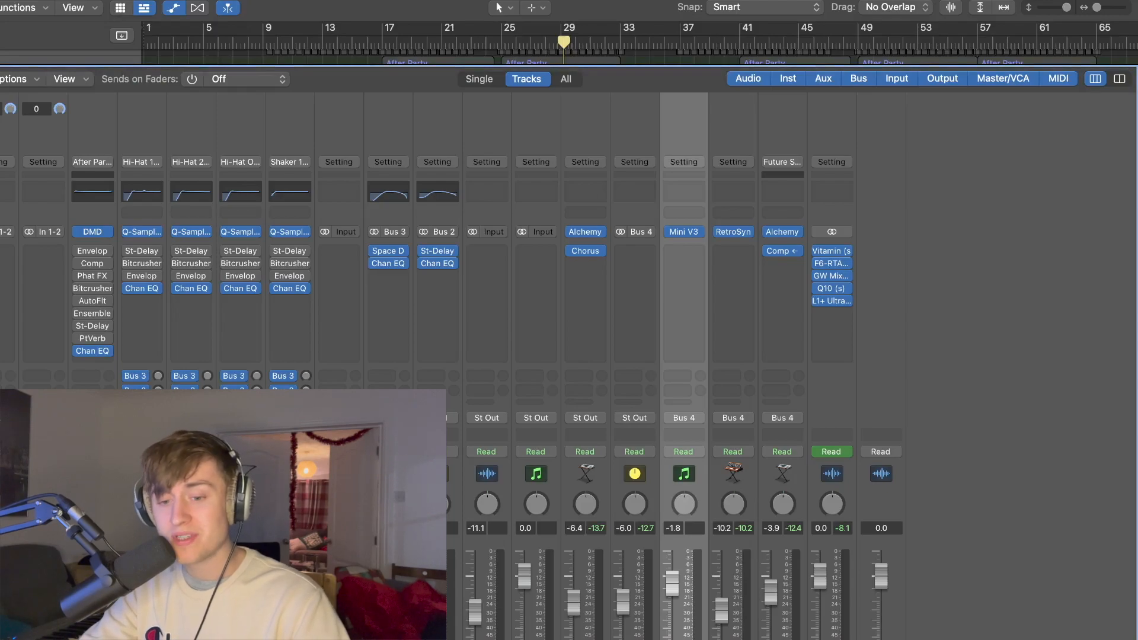
key("x")
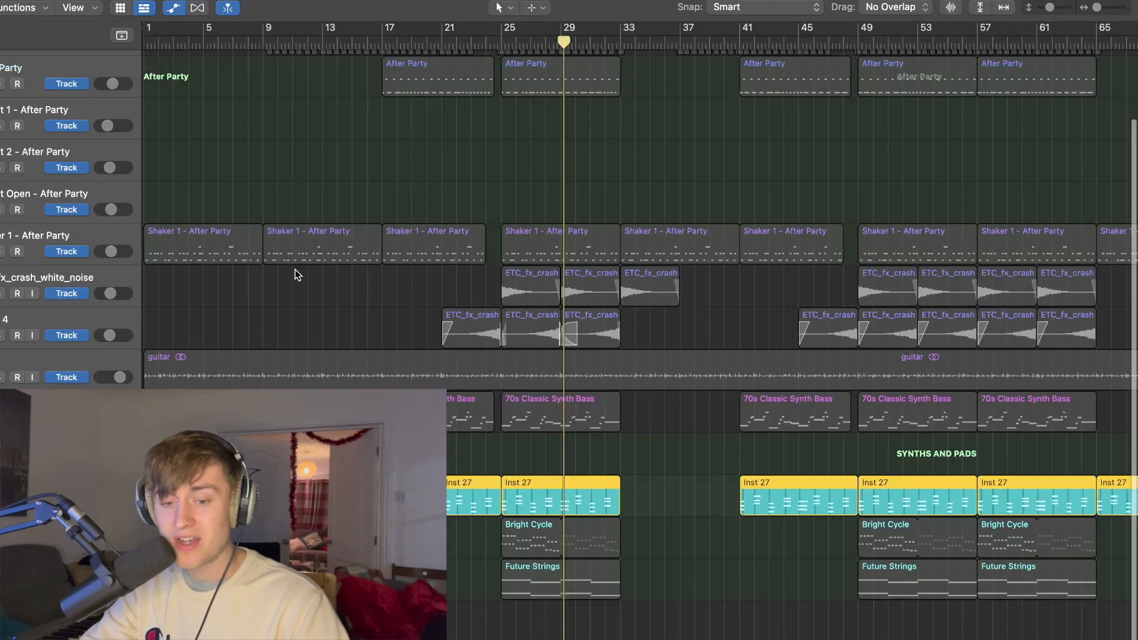
Step: Play the soloed Inst 27 track on its own from bar 21
left_click(504, 40)
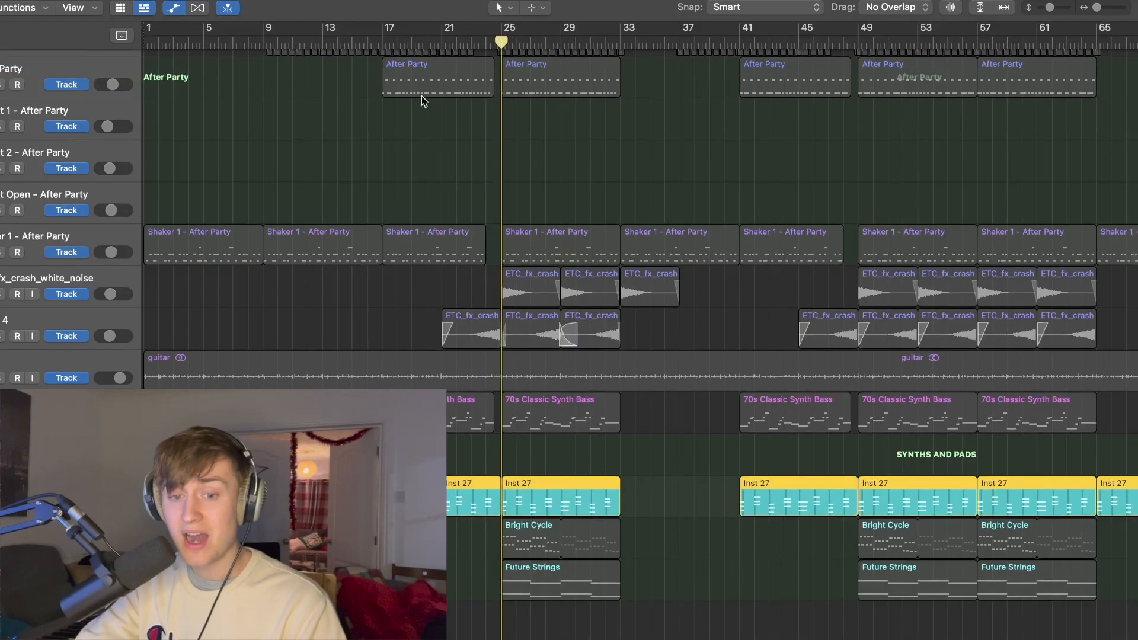
left_click(439, 43)
key("space")
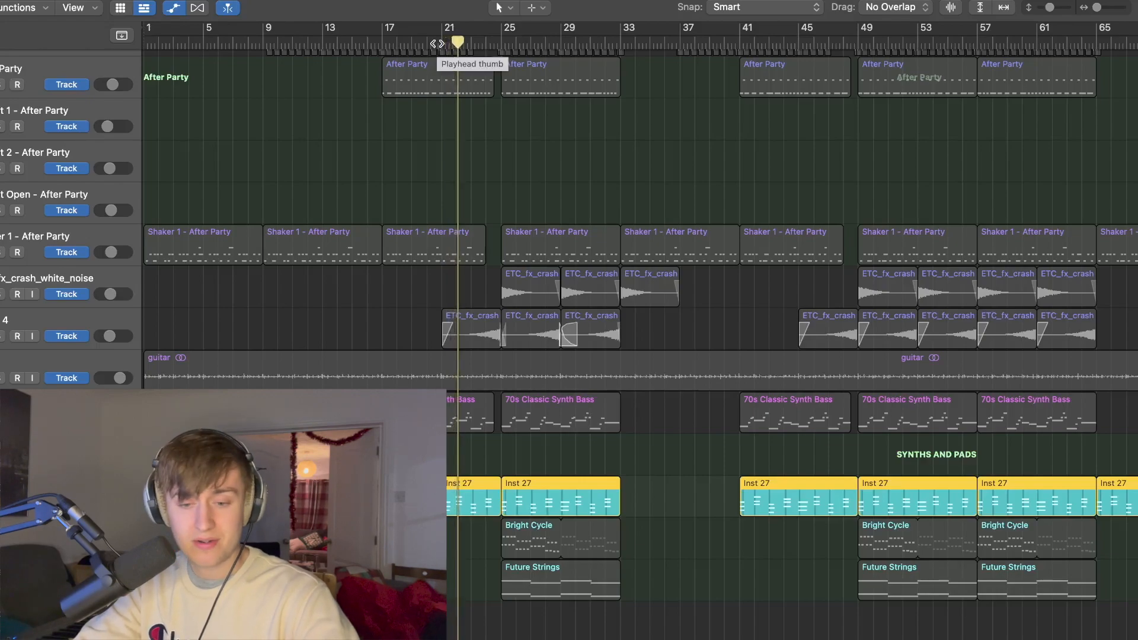
Step: Solo the guitar track together with Inst 27 and play the two from bar 21 until about bar 25
left_click(3, 379)
left_click(441, 44)
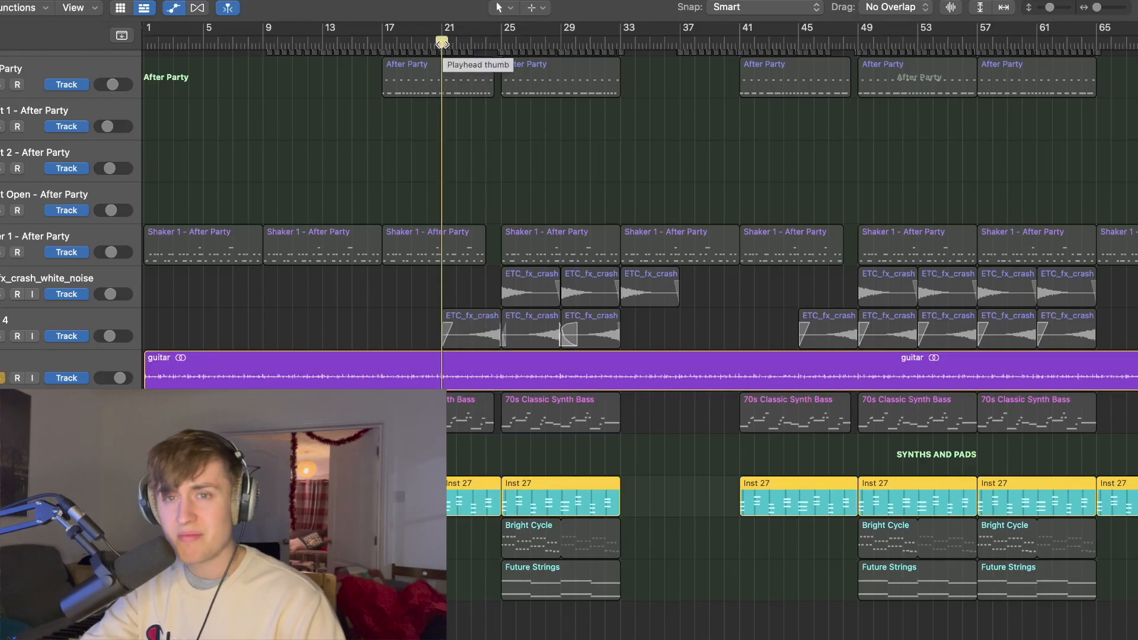
key("space")
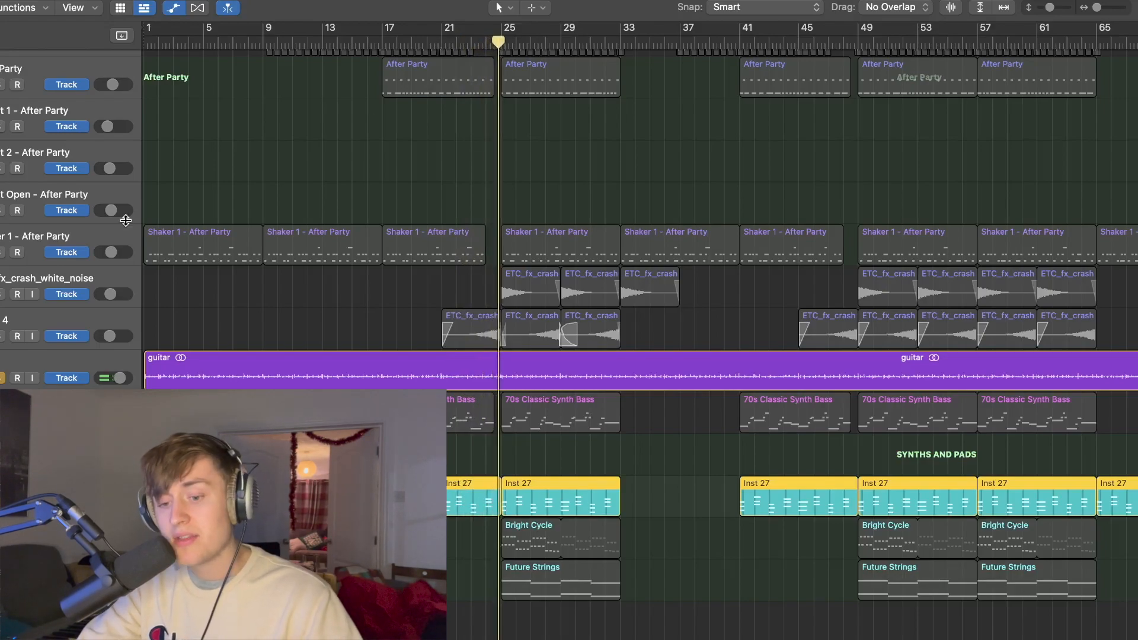
Step: Unsolo the guitar and Inst 27 tracks to bring back all layers across the full arrangement
left_click(1, 379)
left_click(1, 504)
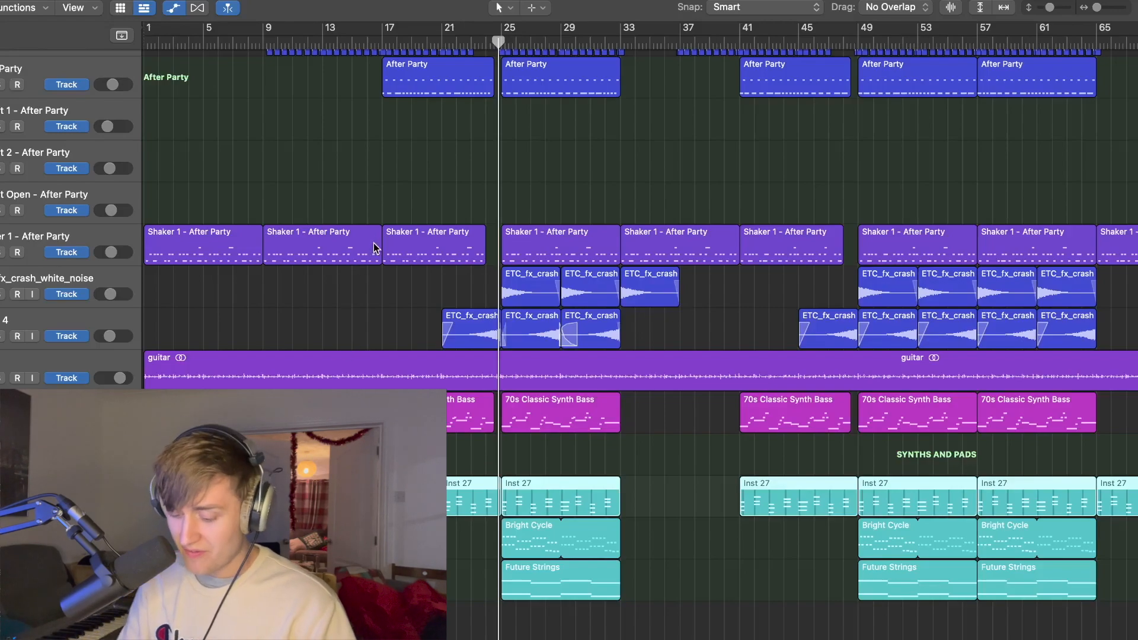
key("super+Up")
key("super+Up")
key("super+Up")
key("super+Left")
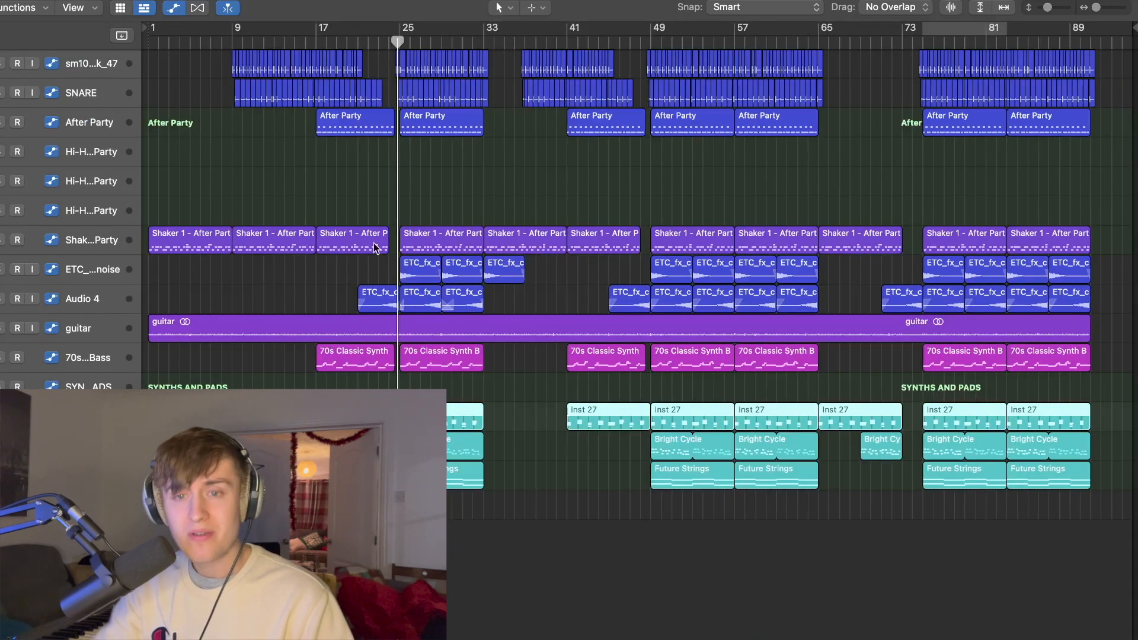